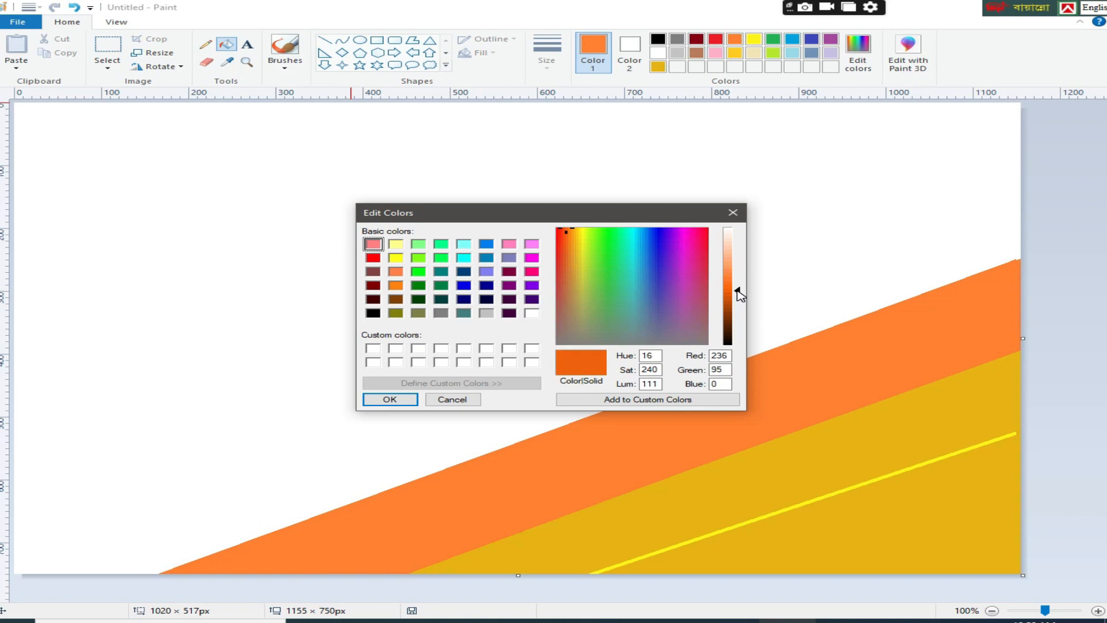
Accept the darkened orange and draw a diagonal line about 1194 × 624 px above the orange band, coloured red
left_click(390, 399)
left_click(325, 40)
mouse_move(1017, 178)
left_mouse_down()
mouse_move(1, 560)
mouse_move(1038, 170)
left_mouse_up()
left_click(716, 39)
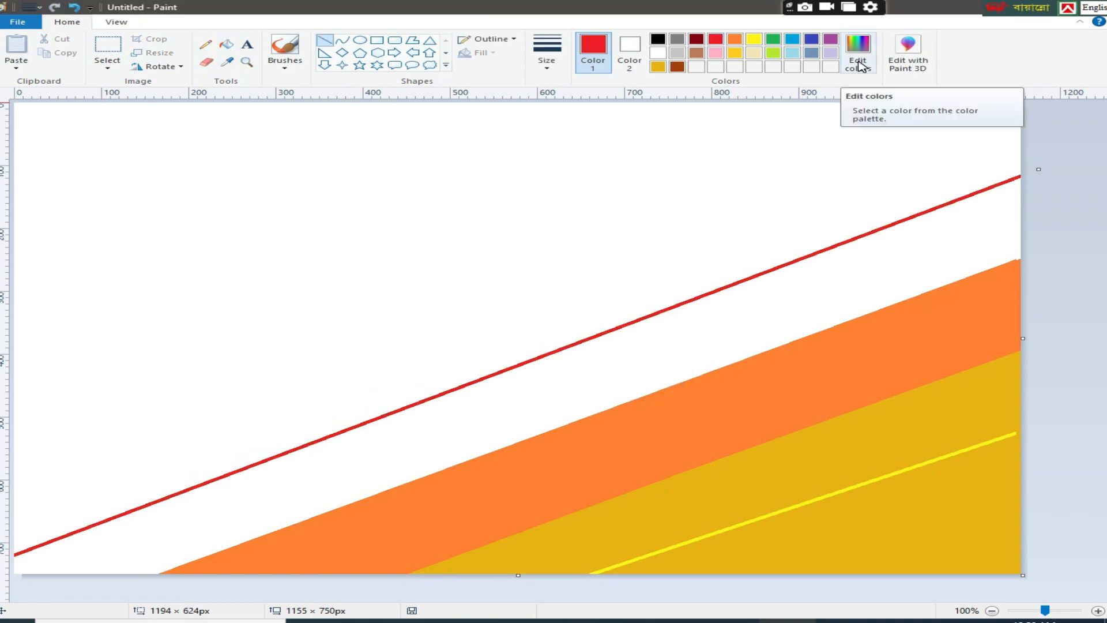
Deepen the red to RGB 207, 16, 26 and fill the strip between the red line and the orange band
left_click(858, 51)
left_click(736, 293)
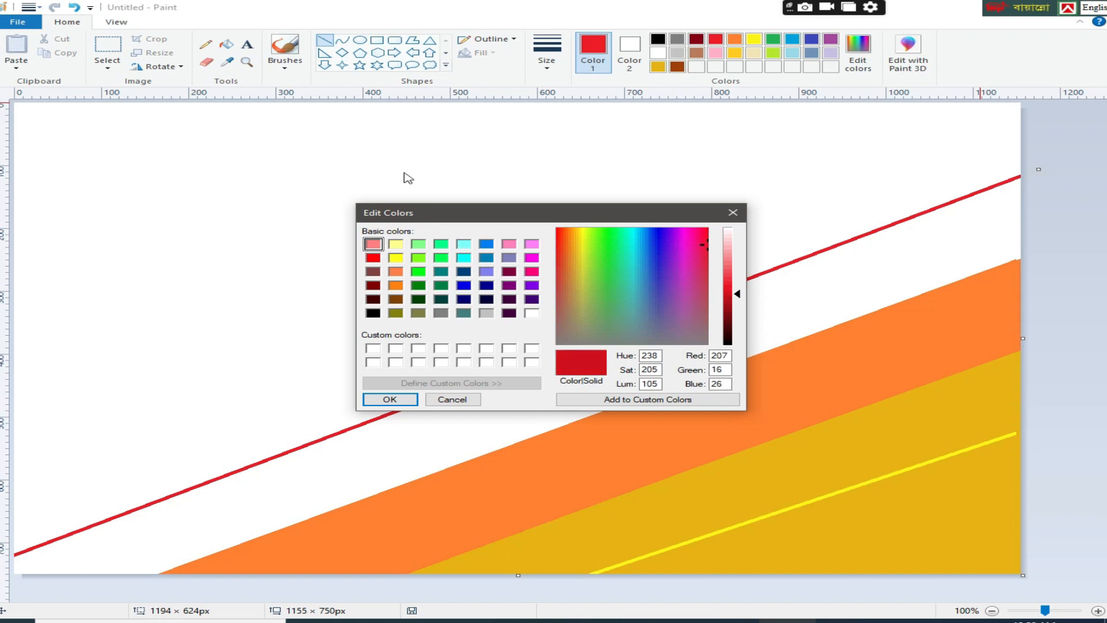
left_click(390, 399)
left_click(227, 44)
left_click(664, 346)
Darken the red further, draw a diagonal line about 1187 × 613 px above the red band, and fill the strip between them
left_click(858, 52)
left_click_drag(736, 293, 738, 313)
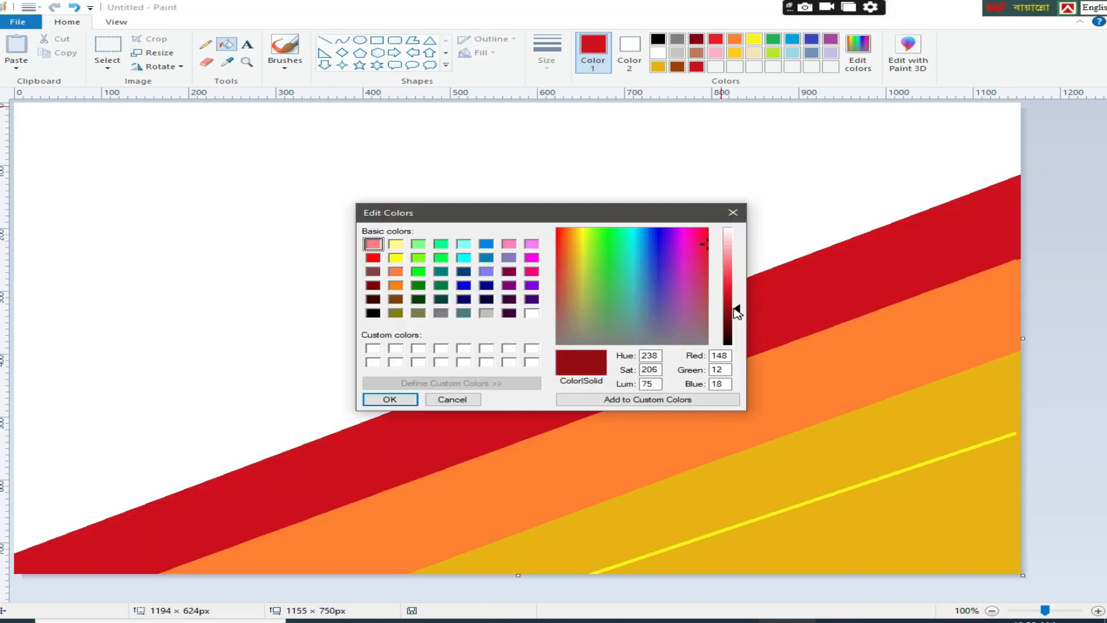
left_click(390, 399)
left_click(325, 39)
left_click_drag(1017, 106, 34, 492)
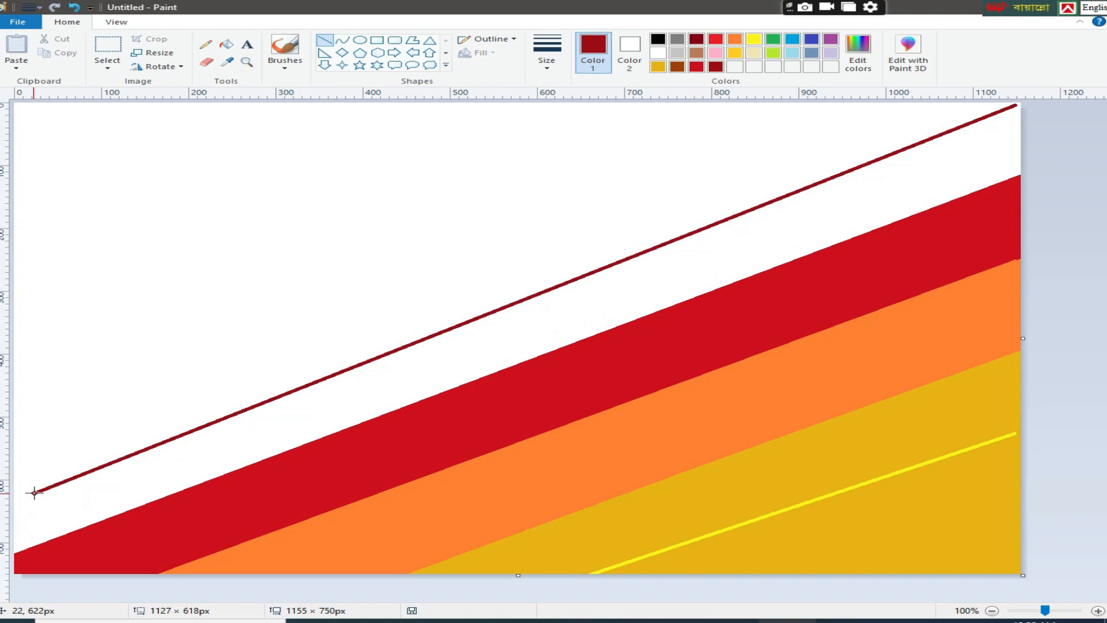
left_click(226, 44)
left_click(542, 309)
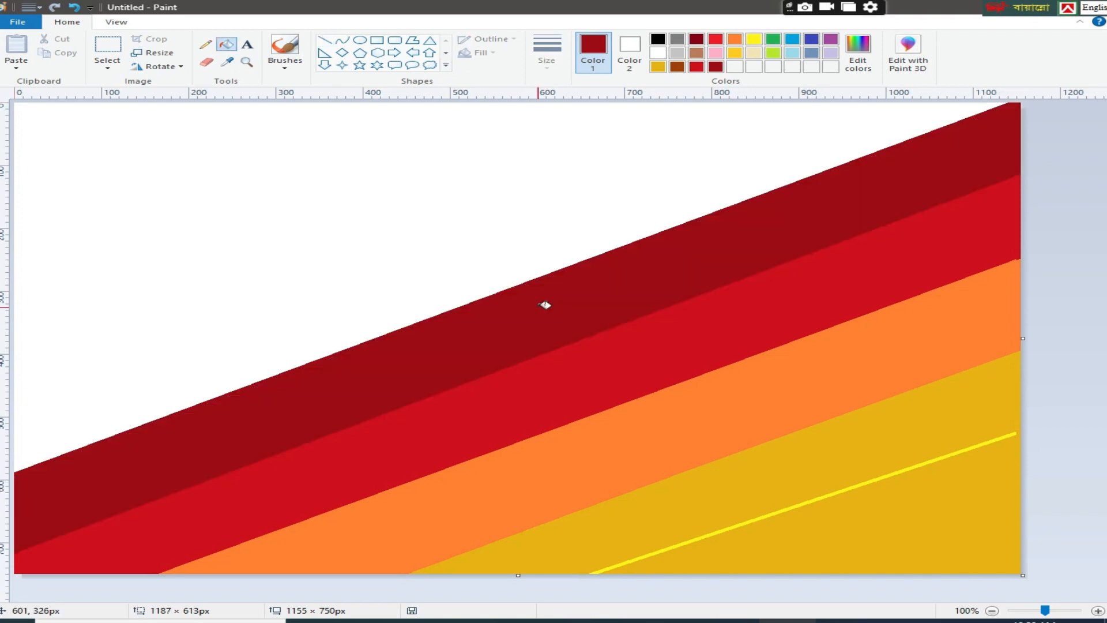
Draw a turquoise-blue diagonal line about 921 × 474 px above the dark red band and fill the strip between them
left_click(792, 38)
left_click(325, 40)
left_click_drag(799, 100, 3, 399)
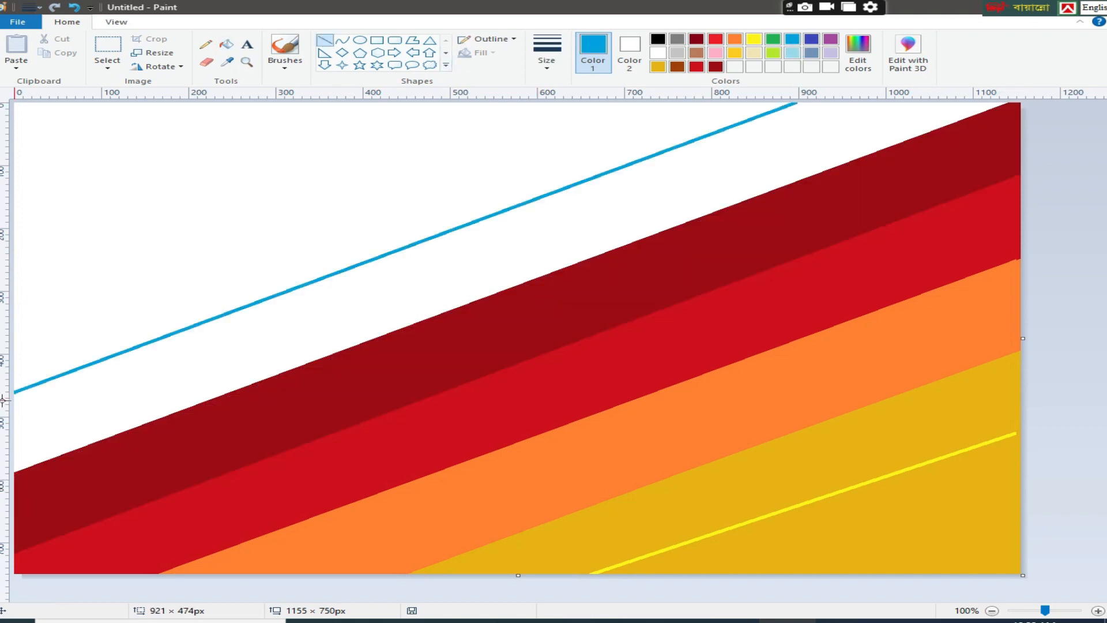
left_click(227, 43)
left_click(593, 216)
Draw an indigo diagonal line about 785 × 391 px above the turquoise-blue band and fill the strip between them
left_click(812, 39)
left_click(325, 40)
mouse_move(564, 104)
left_mouse_down()
mouse_move(29, 326)
mouse_move(14, 323)
mouse_move(667, 96)
left_mouse_up()
left_click(227, 44)
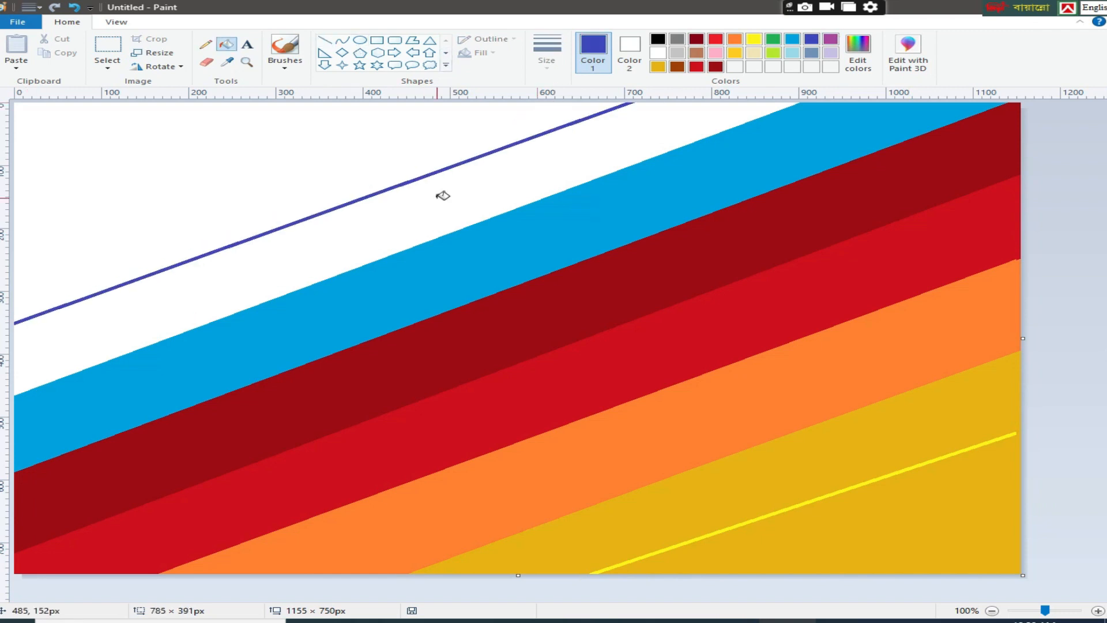
left_click(436, 197)
Darken the indigo to navy, draw a diagonal line about 500 × 260 px above the indigo band, and fill the strip between them
left_click(859, 53)
left_click(728, 307)
left_click(729, 316)
left_click(386, 397)
left_click(325, 40)
mouse_move(415, 99)
left_mouse_down()
mouse_move(247, 178)
mouse_move(14, 249)
left_mouse_up()
left_click(226, 43)
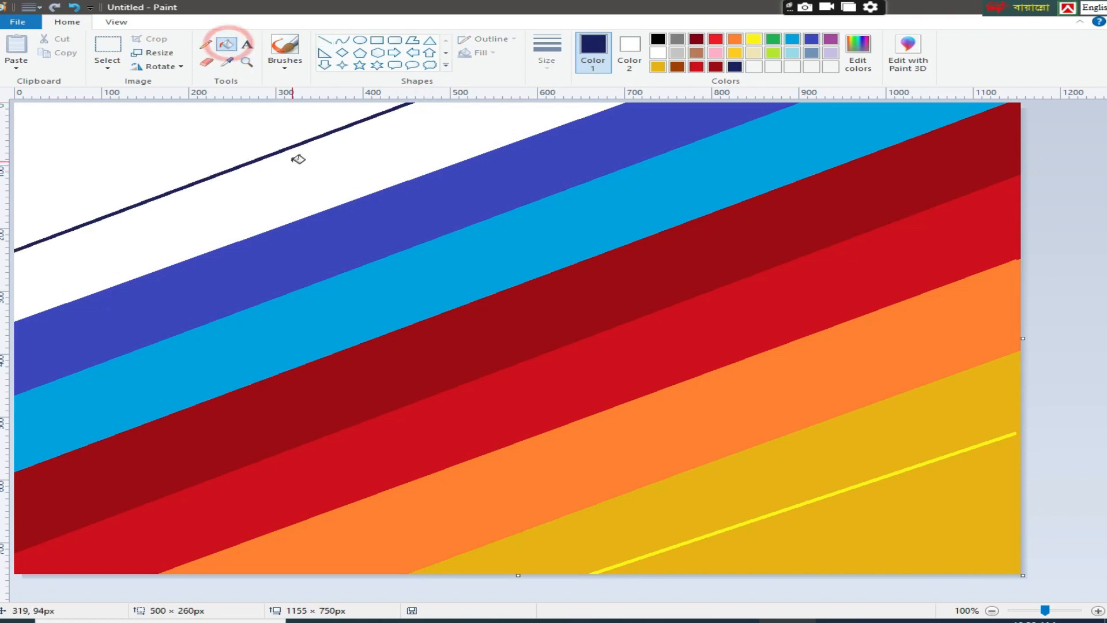
left_click(297, 158)
Darken the navy to RGB 1, 1, 5 and fill the remaining white upper-left corner of the canvas
left_click(858, 53)
left_click(738, 339)
left_click_drag(738, 340, 739, 344)
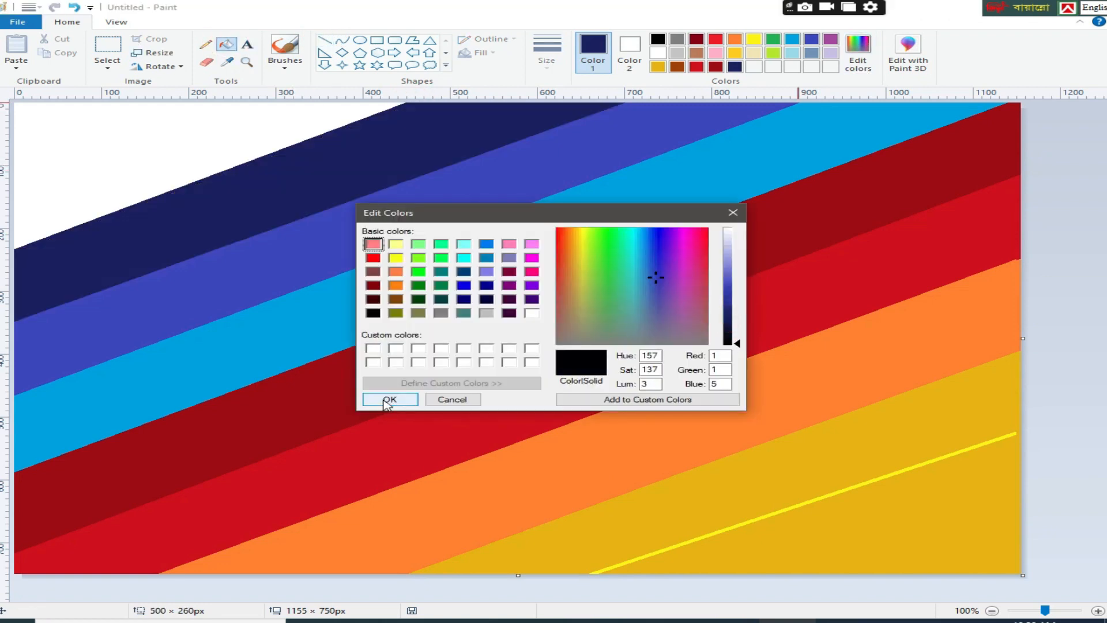
left_click(386, 400)
left_click(249, 136)
Lighten yellow to a pale tint and fill the golden area below the orange band
left_click(736, 54)
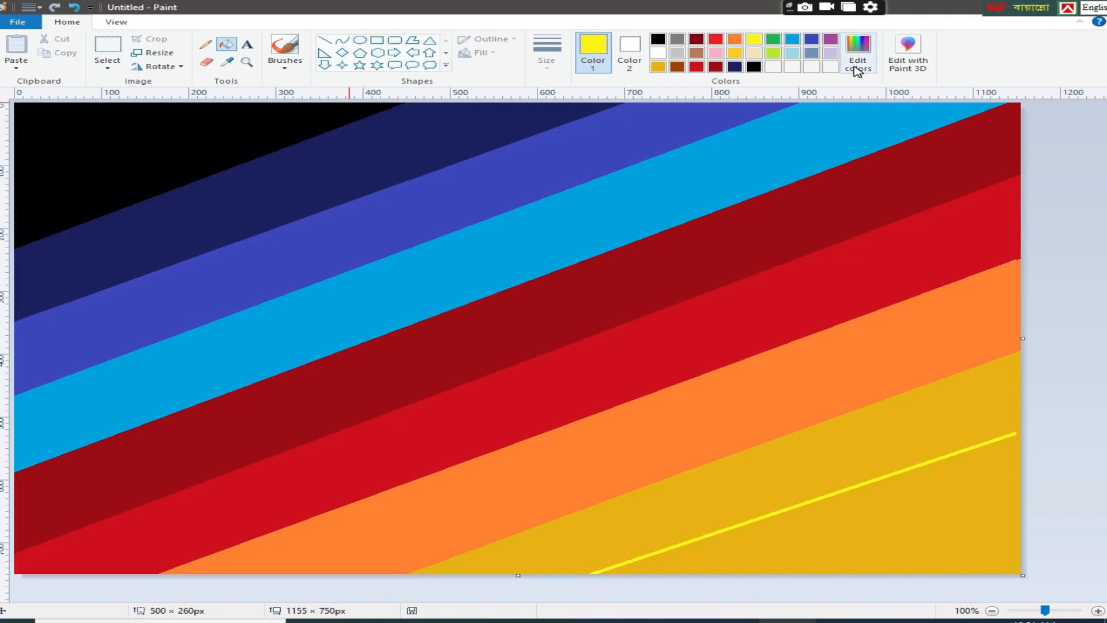
left_click(858, 53)
left_click_drag(734, 283, 737, 256)
left_click(390, 400)
left_click(954, 524)
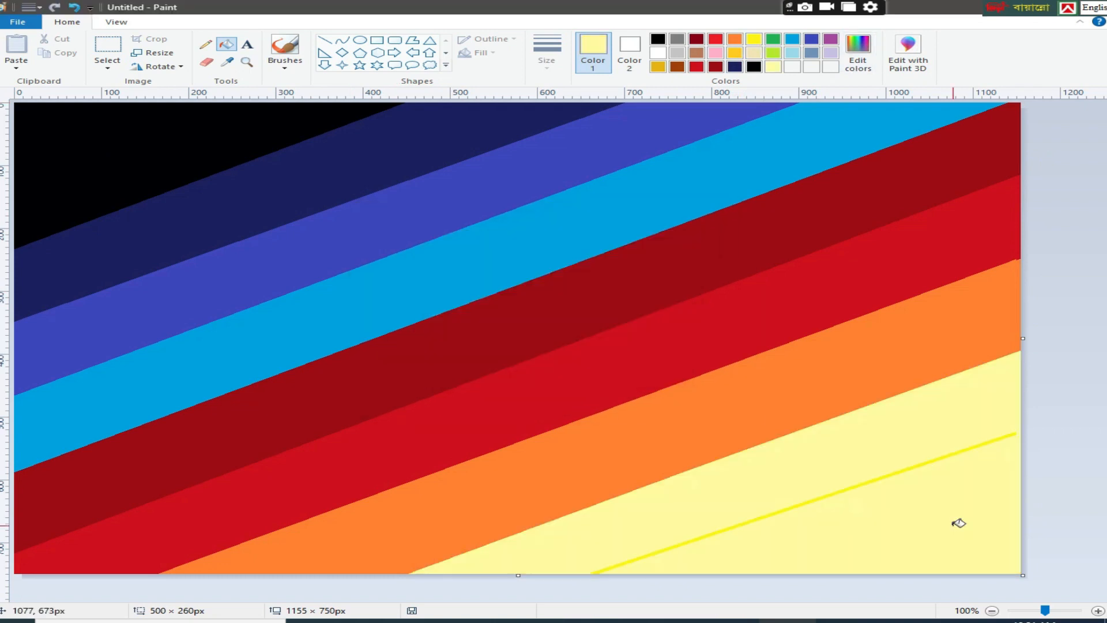
Draw a diagonal line about 584 × 272 px across the pale yellow corner and fill the strip above it with bright yellow
left_click(325, 40)
left_click_drag(1020, 432, 1063, 423)
left_click(755, 40)
left_click(227, 45)
left_click(821, 451)
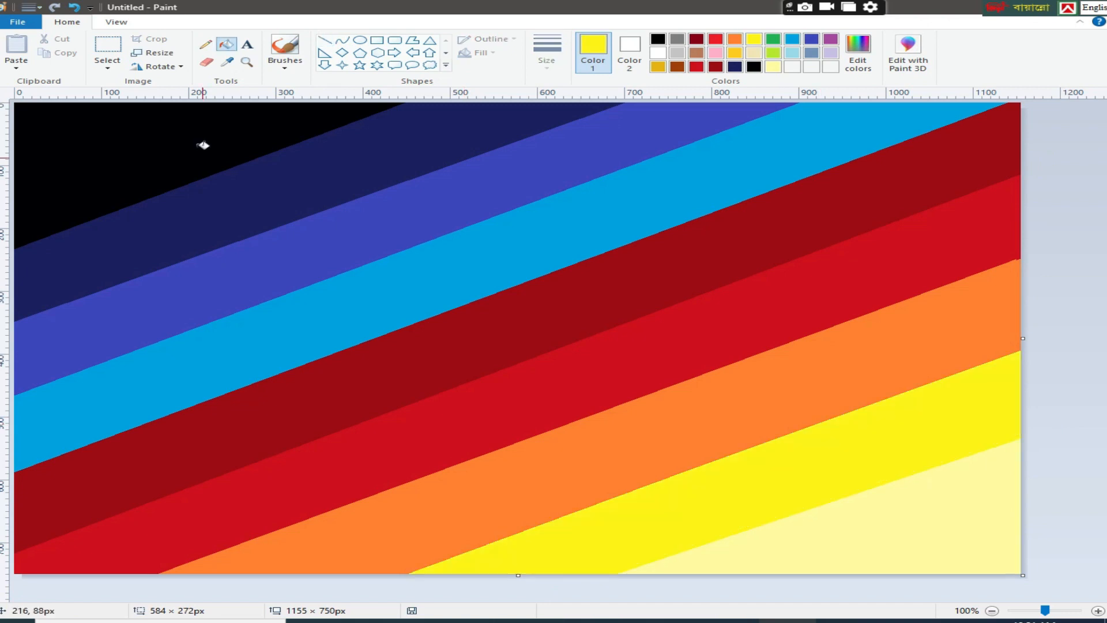
Resize the image in pixels to a minimal width, with the aspect ratio not maintained
left_click(153, 53)
left_click(189, 99)
left_click(95, 172)
left_click_drag(224, 121, 197, 120)
right_click(197, 120)
left_click(231, 186)
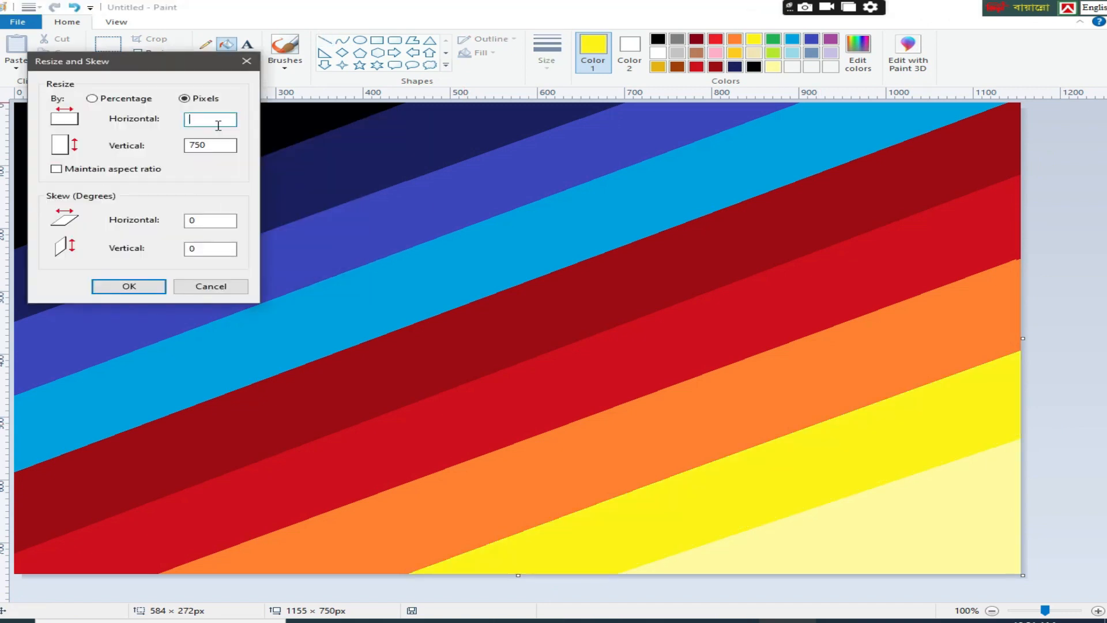
left_click(128, 286)
Stretch the image to a width of 1150 pixels and select the whole canvas
left_click(137, 56)
left_click(185, 99)
left_click(198, 120)
type("150")
left_click(128, 287)
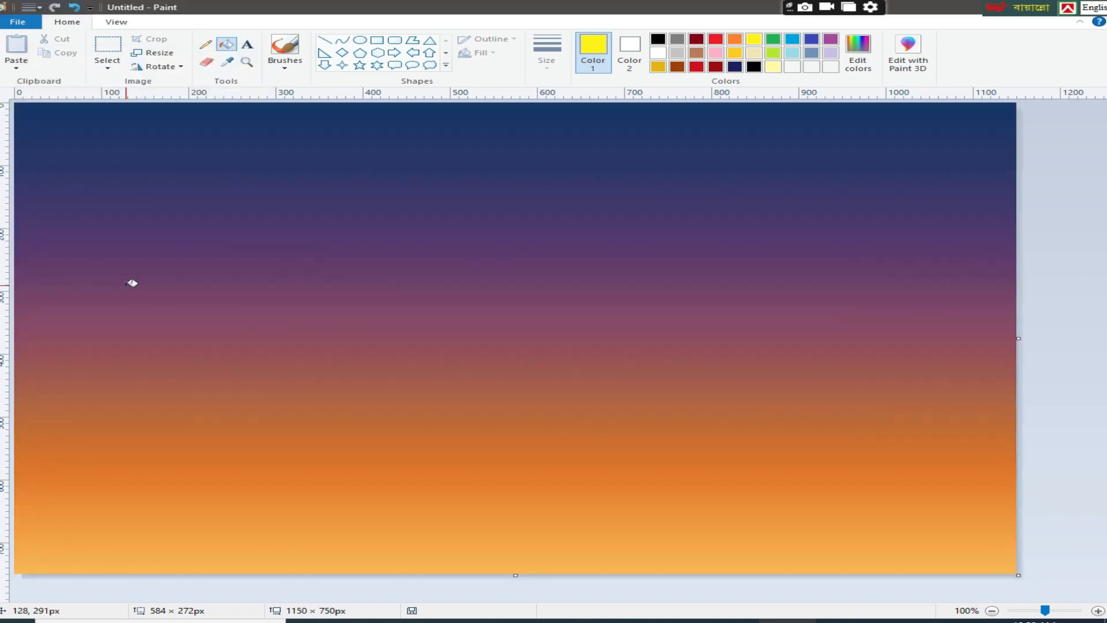
left_click(108, 65)
left_click(127, 140)
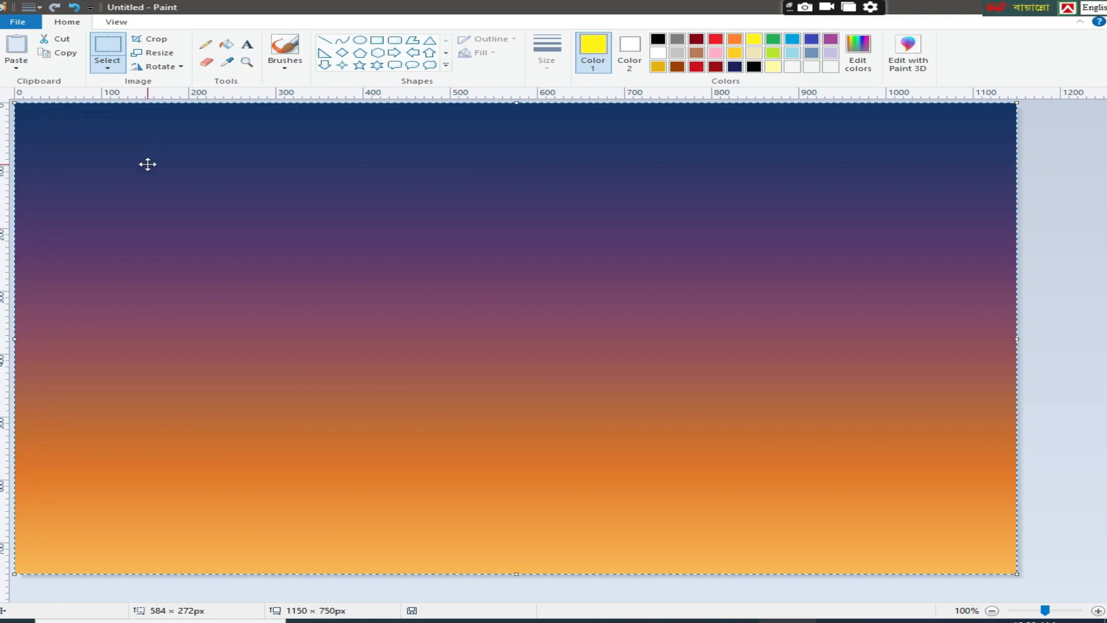
Set Color 1 to a brown by lowering the luminosity of the orange swatch
left_click(735, 38)
left_click(857, 52)
left_click_drag(738, 277, 740, 314)
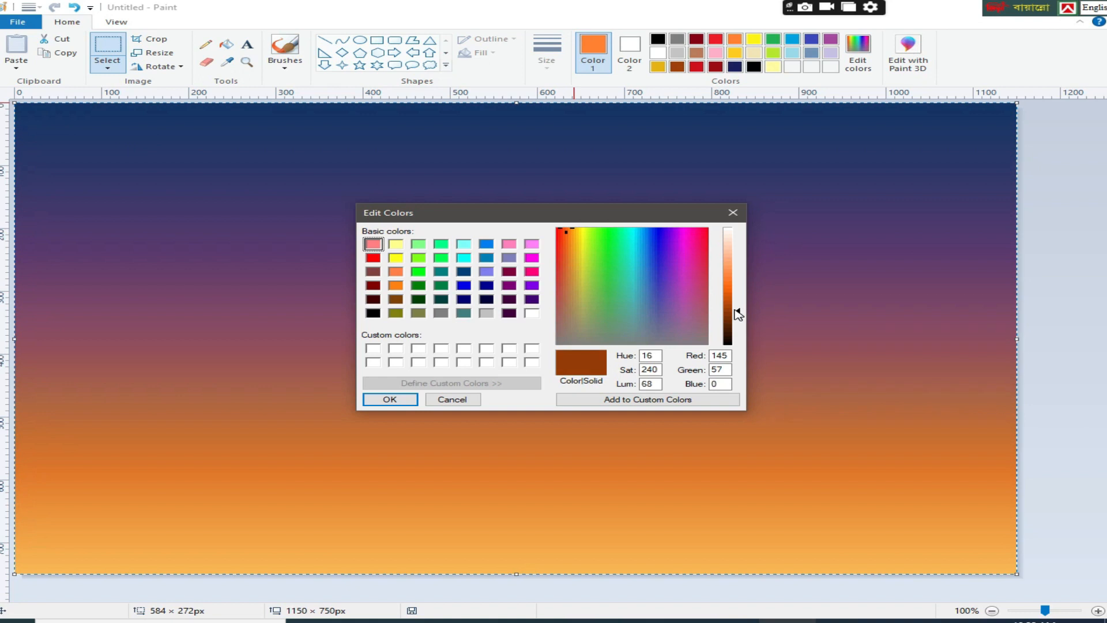
left_click(736, 306)
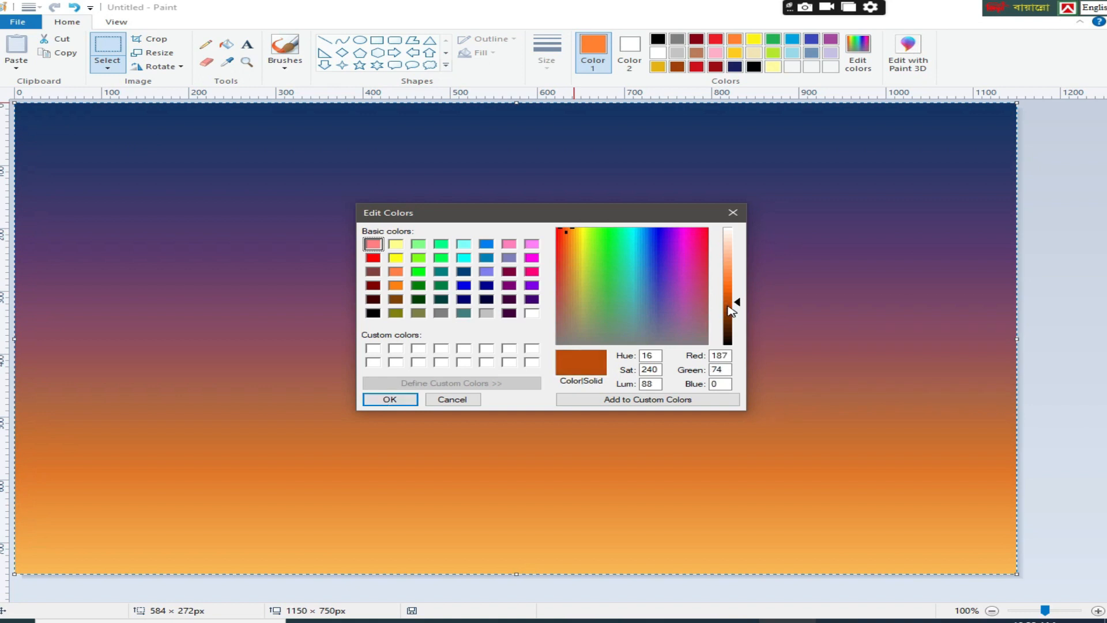
left_click(739, 310)
left_click(381, 399)
Paint a brown mountain ridge across the lower canvas from edge to edge with the thickest brush
left_click(285, 49)
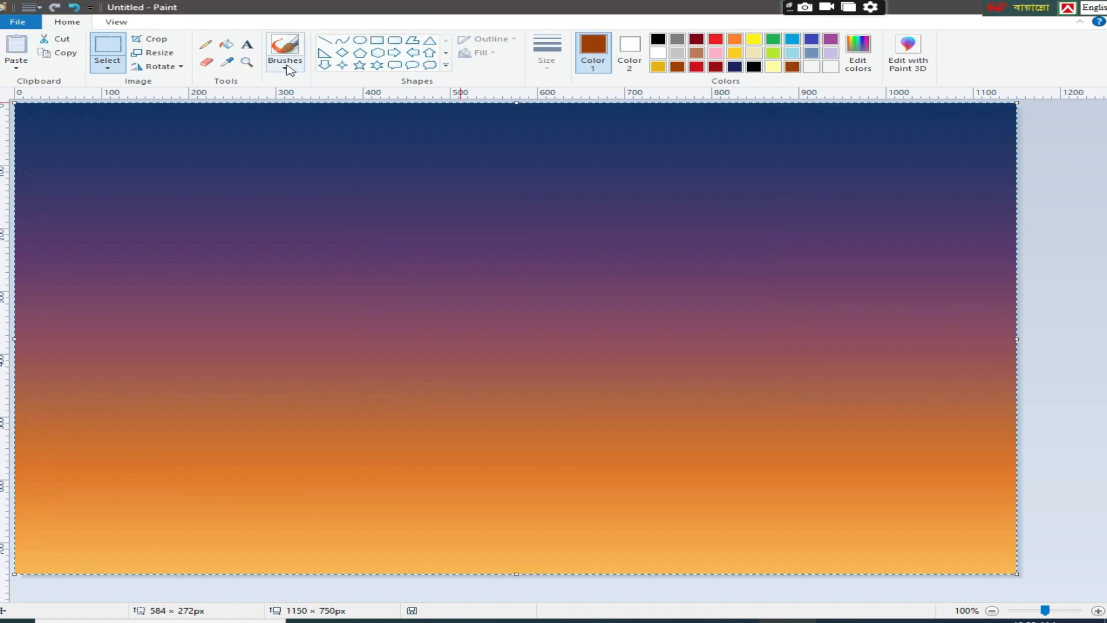
left_click(547, 52)
left_click(565, 166)
mouse_move(14, 501)
left_mouse_down()
mouse_move(587, 548)
mouse_move(787, 512)
mouse_move(1016, 449)
mouse_move(65, 514)
mouse_move(447, 548)
mouse_move(681, 527)
mouse_move(1011, 448)
mouse_move(600, 546)
mouse_move(95, 513)
mouse_move(19, 490)
mouse_move(491, 545)
mouse_move(605, 545)
mouse_move(57, 500)
mouse_move(666, 528)
mouse_move(962, 460)
mouse_move(660, 527)
mouse_move(398, 526)
mouse_move(410, 536)
mouse_move(61, 493)
mouse_move(12, 501)
left_mouse_up()
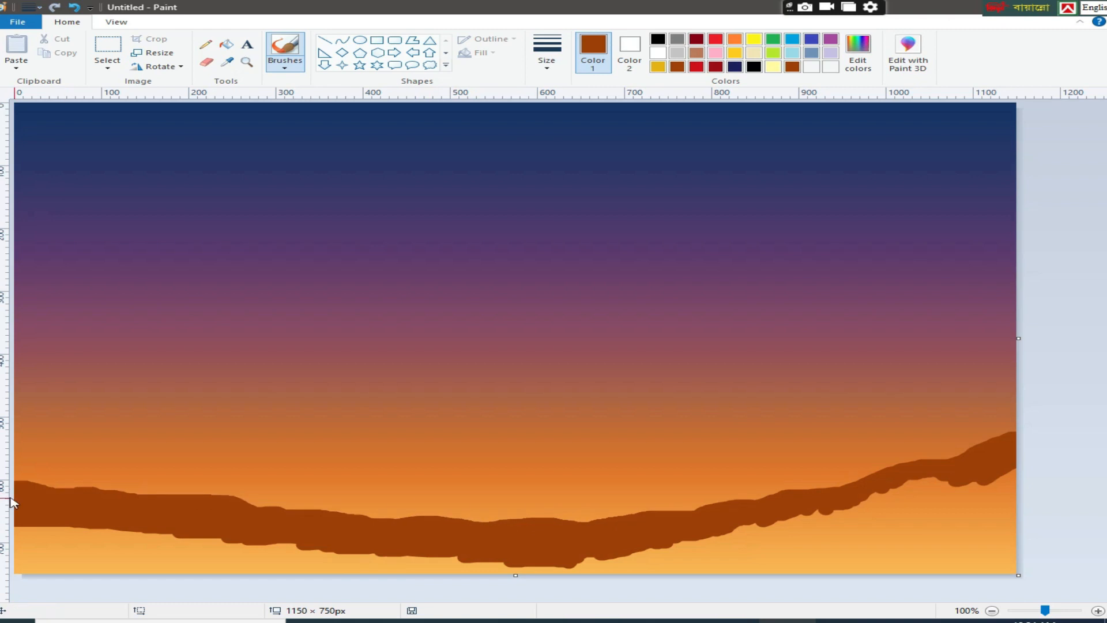
Darken the brown slightly and paint a second ridge layer over the lower part of the first one
left_click(860, 69)
left_click_drag(735, 306, 735, 311)
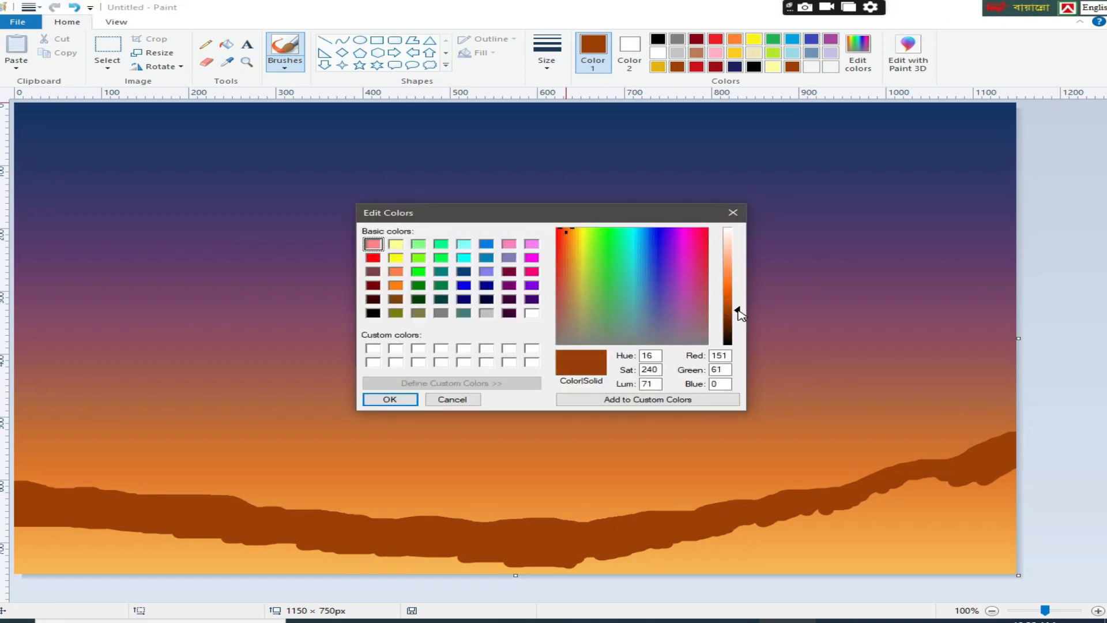
left_click(388, 398)
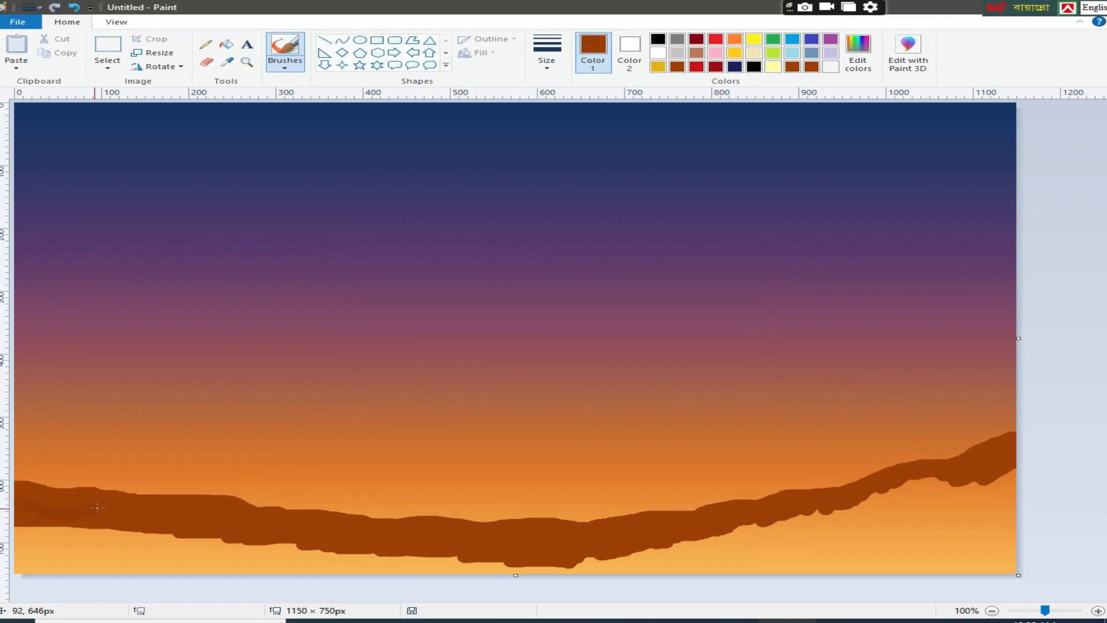
mouse_move(644, 535)
left_mouse_down()
mouse_move(838, 505)
mouse_move(1004, 456)
left_mouse_up()
mouse_move(89, 520)
left_mouse_down()
mouse_move(153, 513)
mouse_move(190, 531)
mouse_move(305, 541)
left_mouse_up()
mouse_move(534, 555)
left_mouse_down()
mouse_move(776, 532)
mouse_move(974, 479)
mouse_move(697, 549)
mouse_move(109, 542)
mouse_move(433, 565)
left_mouse_up()
Set the brown to RGB 136, 54, 0 and paint a third ridge layer along the lower edge of the hills
left_click(860, 52)
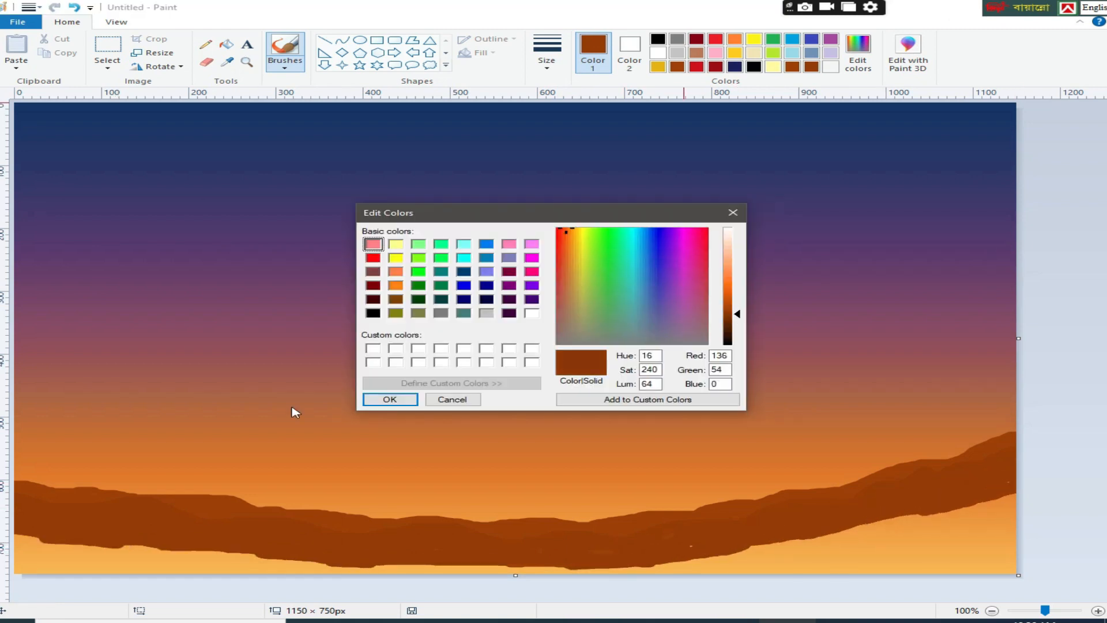
key("Return")
left_click_drag(23, 535, 140, 552)
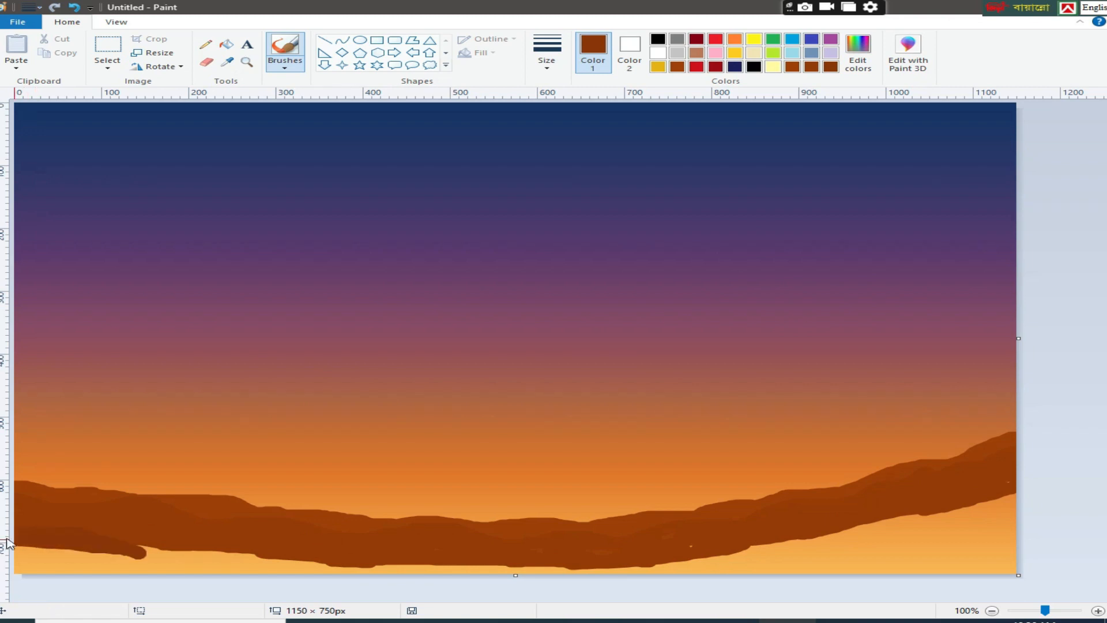
mouse_move(42, 538)
left_mouse_down()
mouse_move(67, 554)
mouse_move(24, 527)
mouse_move(323, 568)
mouse_move(597, 568)
mouse_move(1012, 496)
left_mouse_up()
Use a darker brown to paint a fourth ridge layer near the bottom of the canvas
left_click(858, 52)
left_click(390, 399)
mouse_move(20, 565)
left_mouse_down()
mouse_move(580, 581)
mouse_move(850, 551)
mouse_move(976, 520)
left_mouse_up()
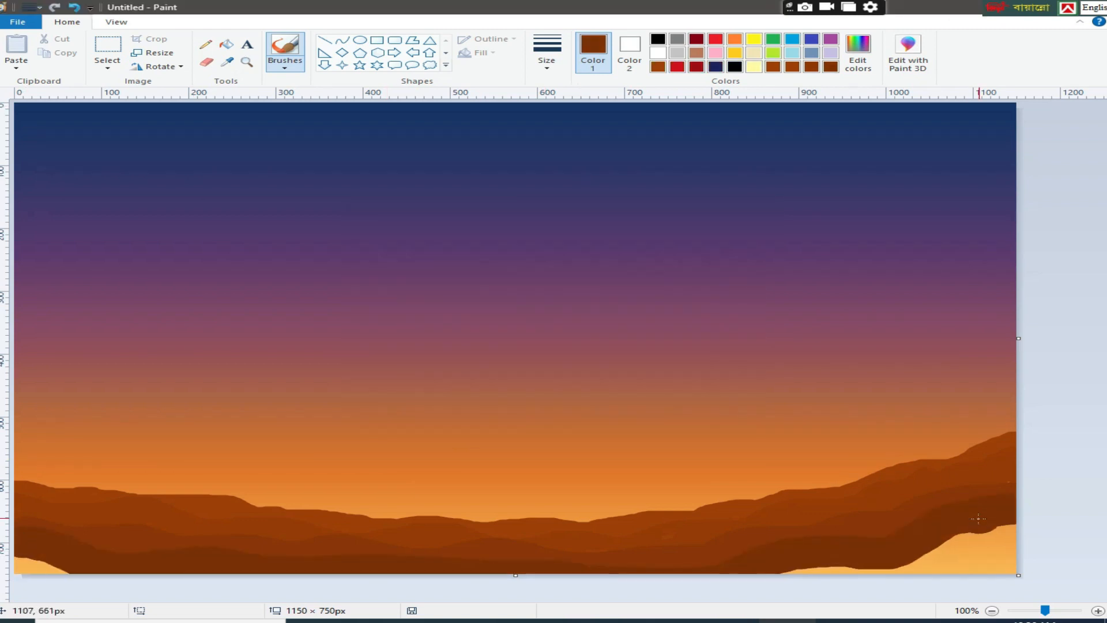
Darken the brown again and paint the deepest ridge layer along the canvas bottom with the thickest brush
left_click(859, 52)
left_click(389, 399)
left_click(547, 52)
left_click(564, 161)
left_click(74, 564)
mouse_move(994, 514)
left_mouse_down()
mouse_move(857, 564)
mouse_move(1003, 531)
mouse_move(980, 535)
left_mouse_up()
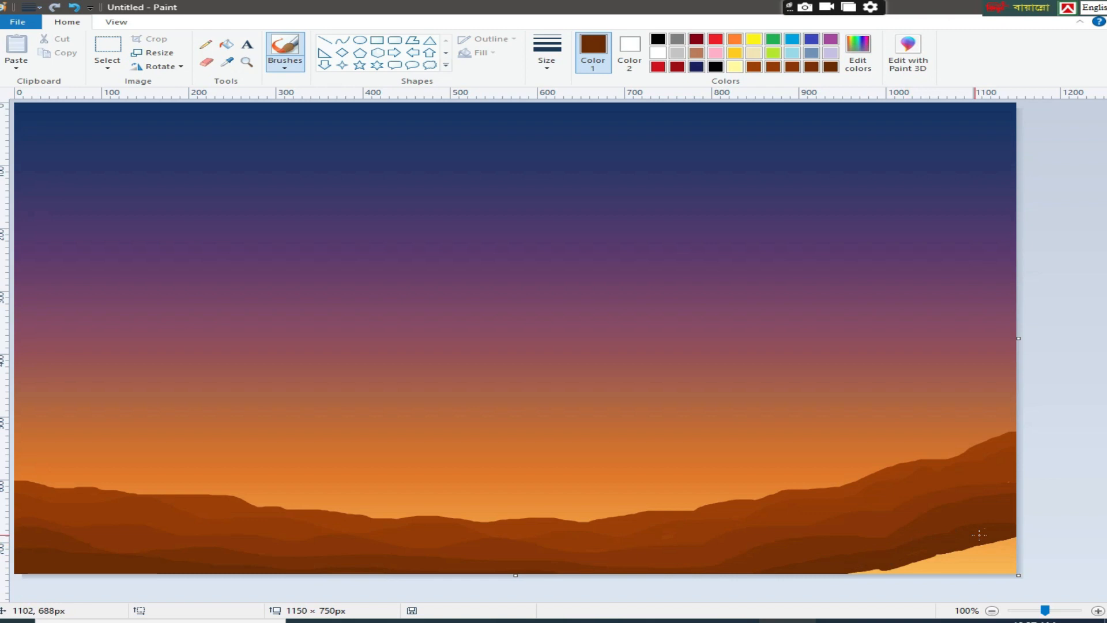
left_click_drag(73, 547, 134, 551)
Darken Color 1 to black and paint foreground mounds in both bottom corners of the canvas
left_click(858, 53)
left_click_drag(739, 320, 739, 346)
left_click(397, 394)
left_click_drag(161, 480, 121, 495)
left_click_drag(17, 564, 157, 570)
mouse_move(886, 571)
left_mouse_down()
mouse_move(1004, 555)
mouse_move(851, 573)
left_mouse_up()
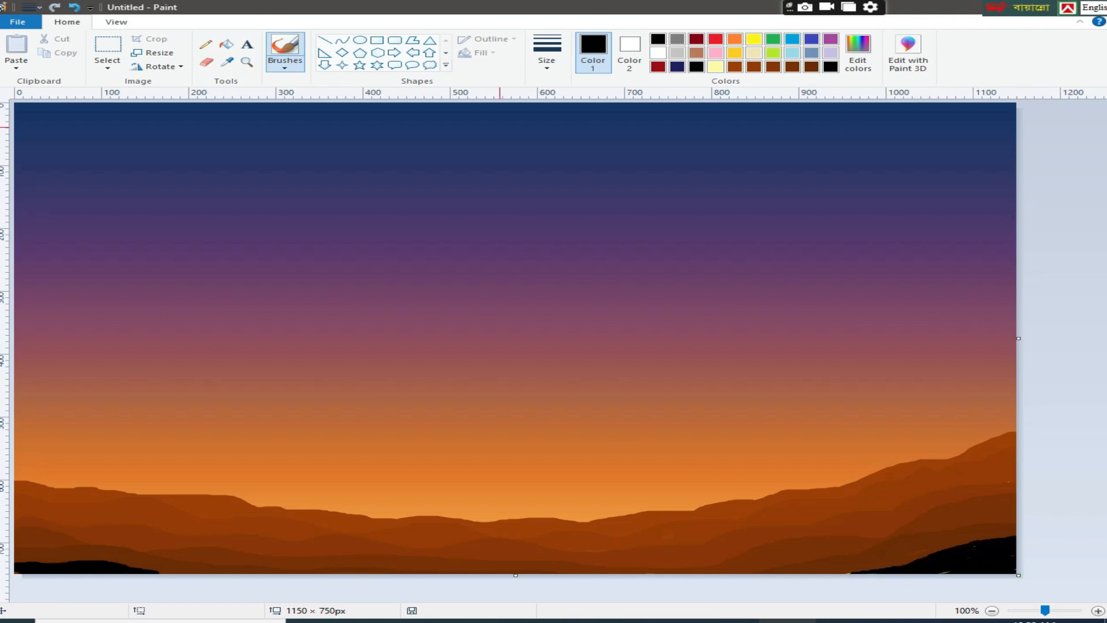
left_click_drag(18, 561, 77, 570)
Choose a thinner brush and paint a black ground strip along the canvas bottom, connecting the two corner mounds
left_click(547, 55)
left_click(584, 141)
mouse_move(166, 572)
left_mouse_down()
mouse_move(711, 575)
mouse_move(692, 572)
mouse_move(906, 567)
mouse_move(809, 564)
mouse_move(1016, 534)
left_mouse_up()
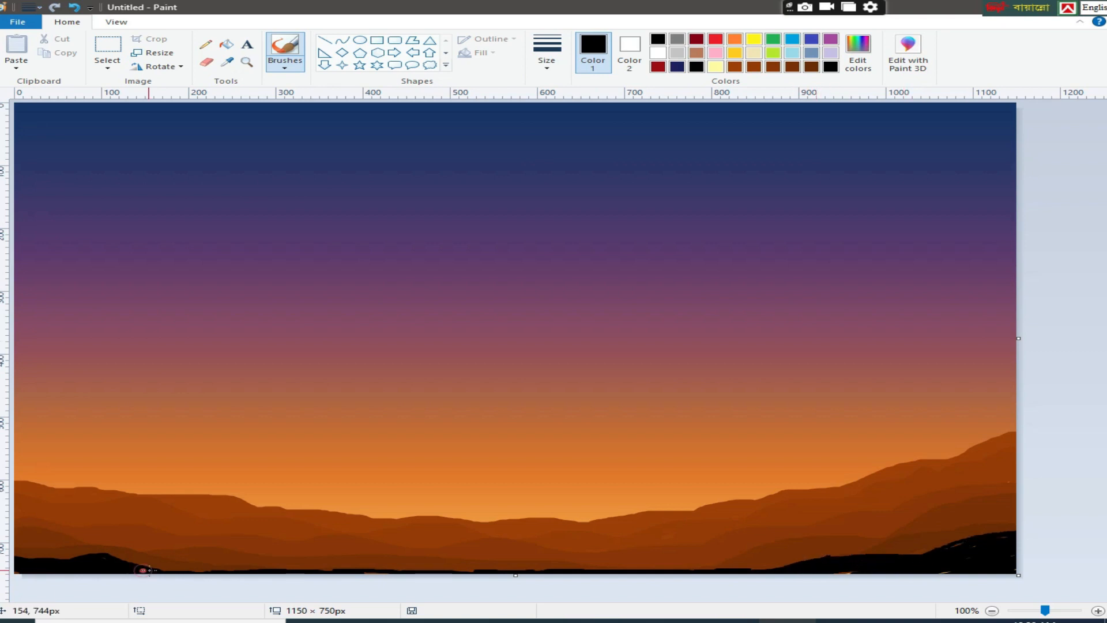
Draw a black curve about 775 × 33 px along the ground, starting from the left mound
left_click(342, 40)
left_click_drag(106, 555, 780, 569)
left_click_drag(358, 561, 349, 576)
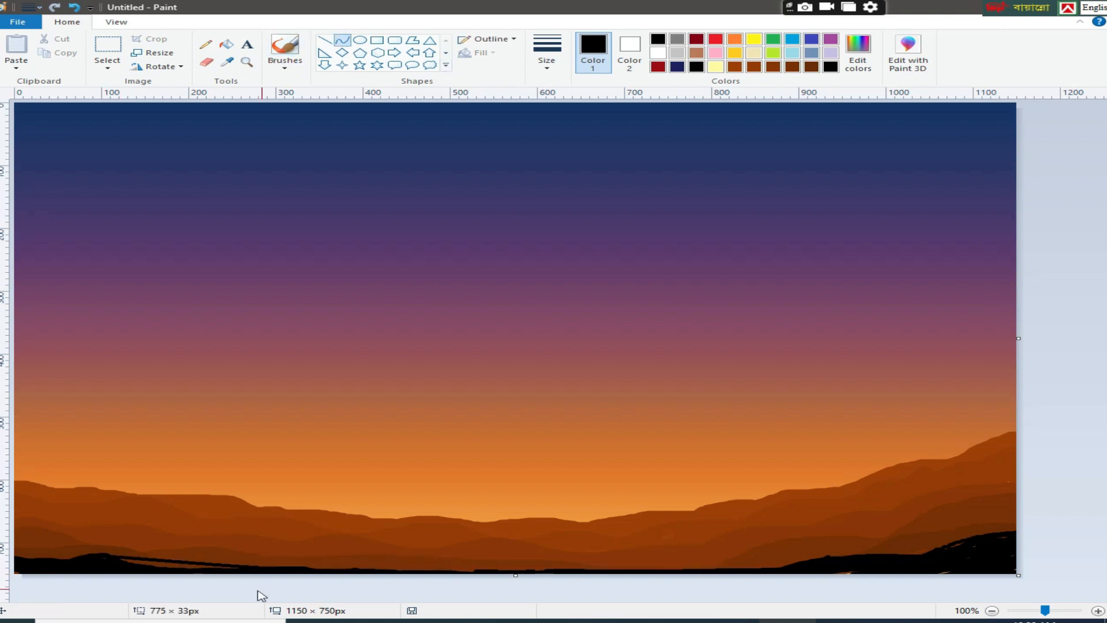
Brush black over the gap below the curve and raise the ground in the bottom-left corner of the canvas
left_click(325, 41)
left_click(284, 66)
left_click(284, 86)
left_click_drag(121, 555, 228, 568)
mouse_move(42, 557)
left_mouse_down()
mouse_move(20, 557)
mouse_move(51, 552)
mouse_move(11, 552)
left_mouse_up()
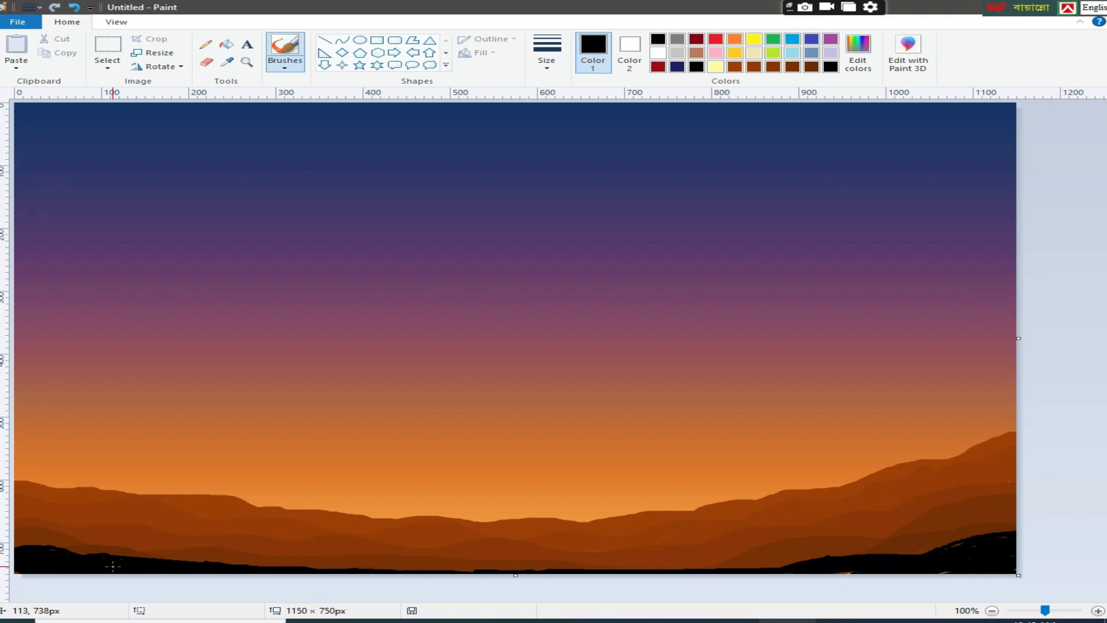
Set Color 2 to black and draw two nested, thickest-outline black rectangles as a tall frame, the outer about 182 × 598 px
left_click(377, 40)
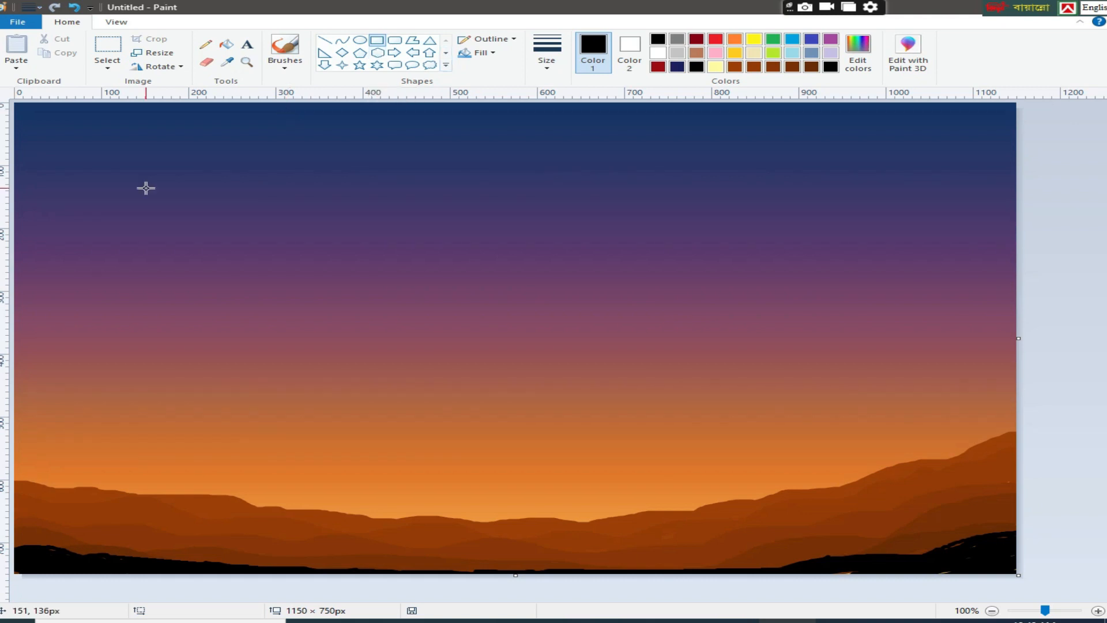
left_click(547, 52)
left_click(548, 165)
left_click(630, 52)
left_click(658, 39)
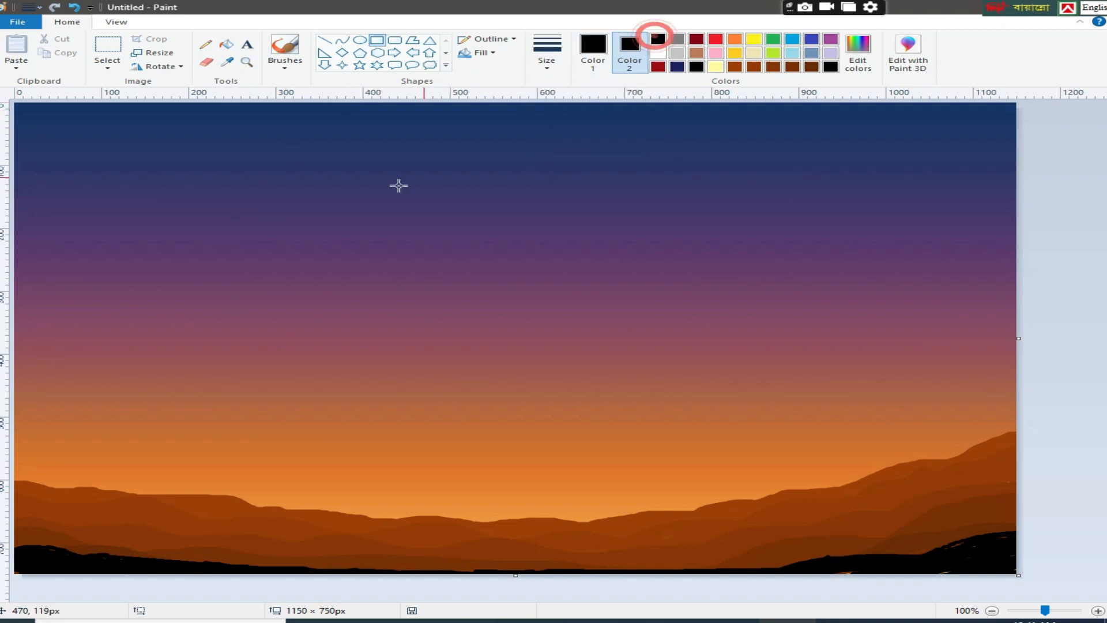
left_click_drag(141, 206, 297, 577)
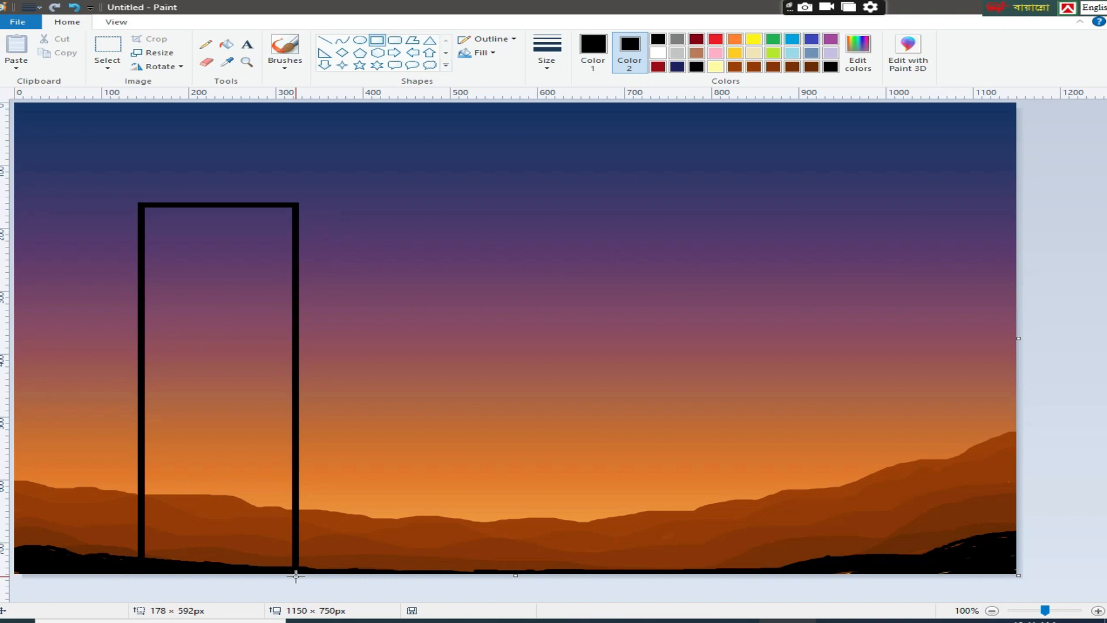
left_click_drag(296, 206, 300, 202)
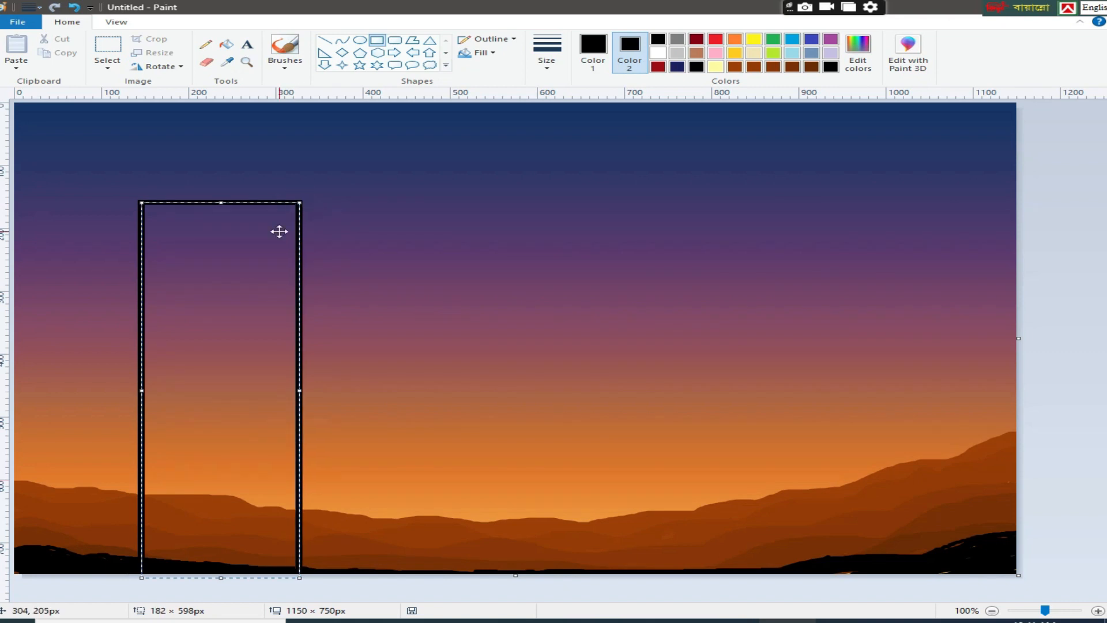
left_click(1072, 249)
left_click_drag(148, 207, 294, 567)
left_click(587, 399)
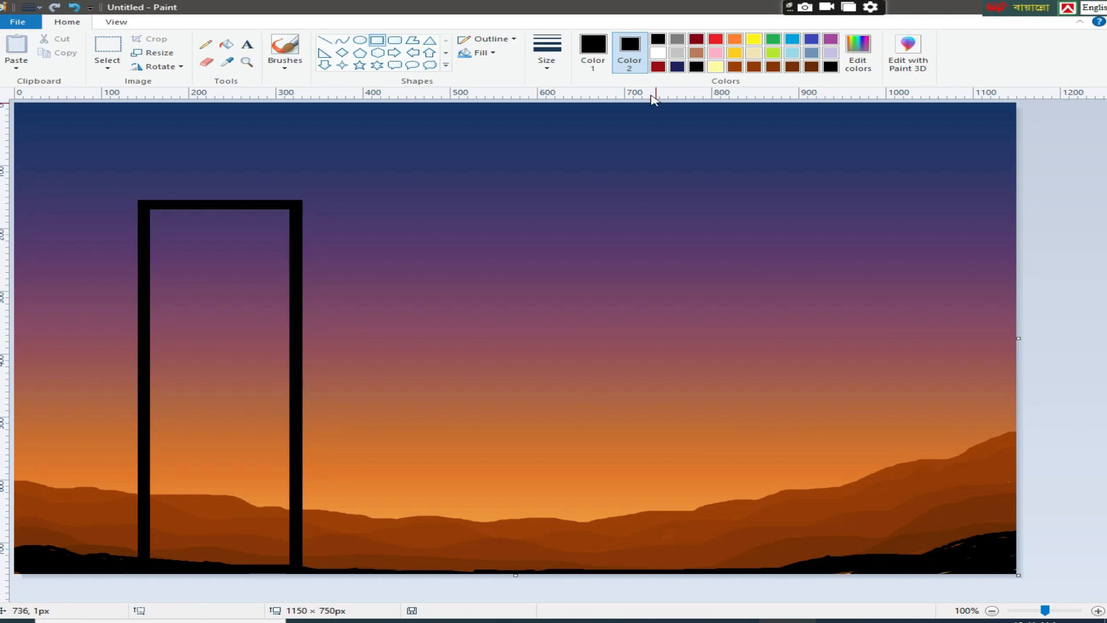
Mix a very dark red for Color 1 and draw a rectangle about 153 × 587 px inside the black tower frame with the third outline thickness
left_click(593, 52)
left_click(858, 51)
left_click_drag(736, 271, 737, 328)
left_click(397, 398)
mouse_move(148, 210)
left_mouse_down()
mouse_move(279, 484)
mouse_move(287, 580)
mouse_move(153, 212)
left_mouse_up()
left_click(549, 68)
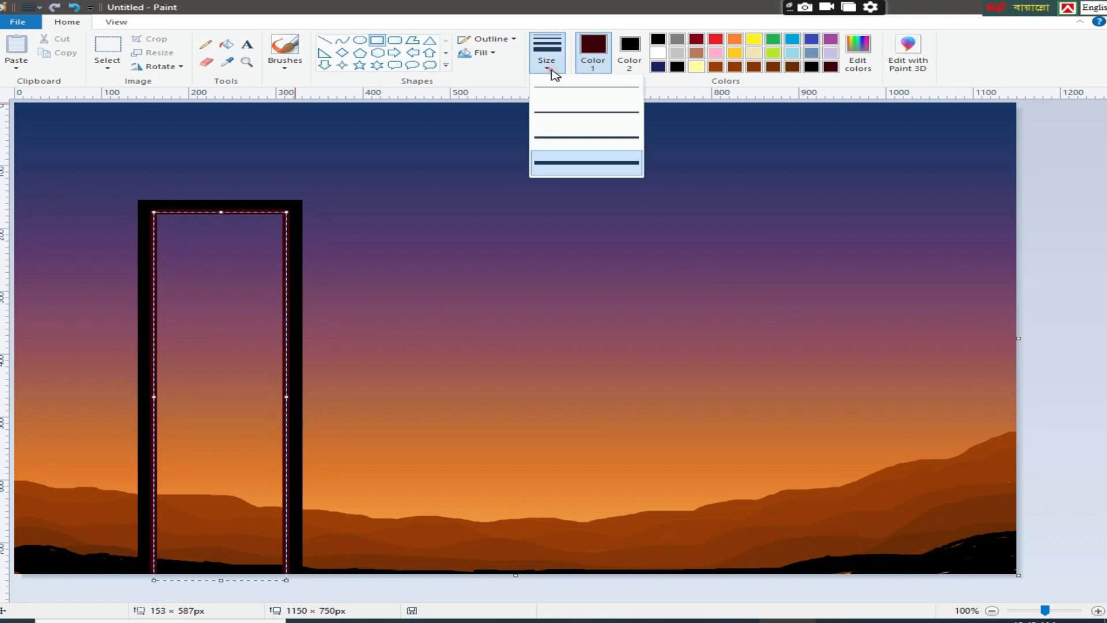
left_click(568, 137)
left_click(1063, 328)
Draw two overlapping thick black rectangles just inside the dark red one to form the tower's inner frame, reaching down to the ground
left_click(677, 66)
left_click_drag(160, 214, 282, 576)
left_click(215, 213)
left_click(547, 61)
left_click(568, 151)
left_click_drag(161, 395, 157, 396)
left_click(1090, 397)
left_click_drag(160, 218, 277, 572)
left_click(1105, 394)
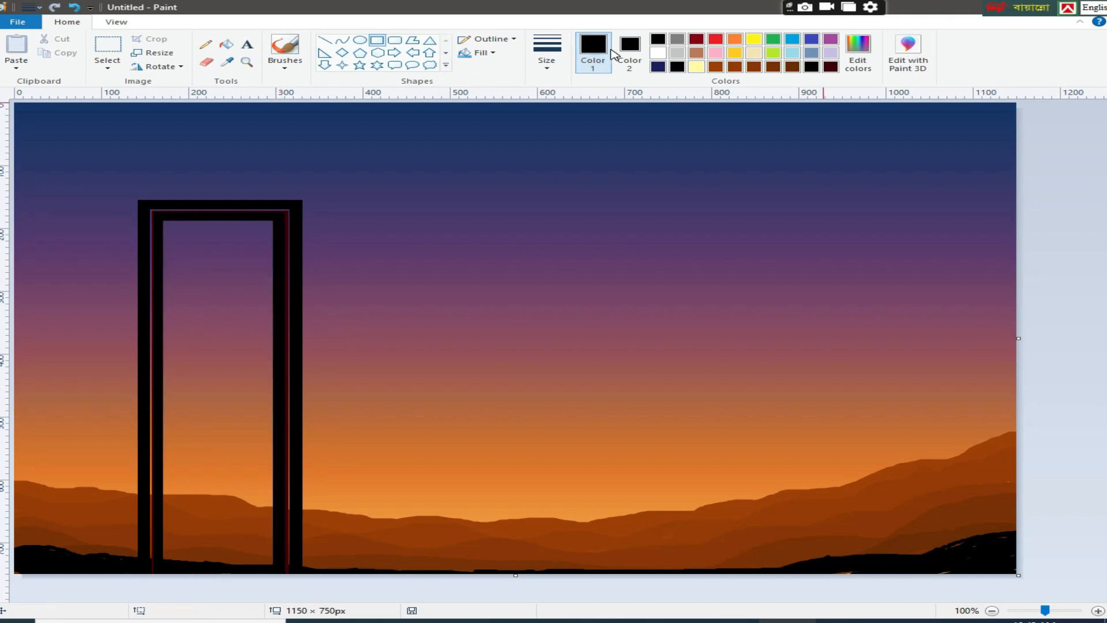
Set Color 1 and Color 2 to the custom dark red and draw a rectangle in the gap between the outer and inner tower frames
left_click(830, 66)
left_click(630, 52)
left_click(831, 66)
mouse_move(153, 210)
left_mouse_down()
mouse_move(284, 494)
mouse_move(291, 578)
left_mouse_up()
left_click(546, 61)
left_click(563, 135)
left_click(1082, 182)
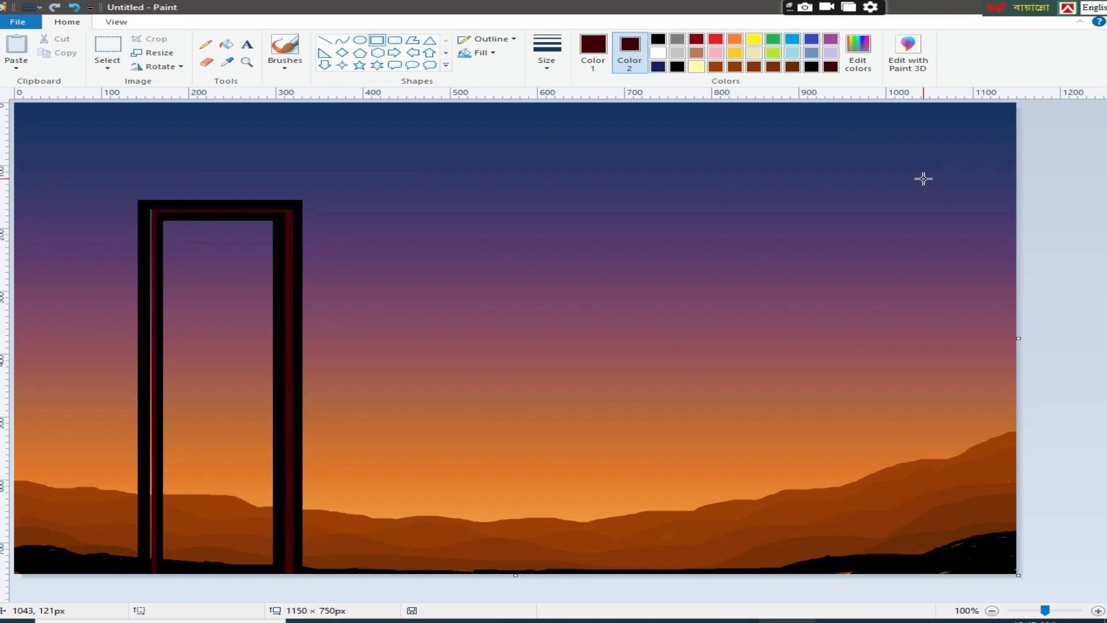
Draw two stacked black diamond outlines in the upper part of the tower, stretched to span the inner frame's width
left_click(342, 53)
left_click_drag(213, 222, 272, 291)
left_click_drag(212, 256, 163, 255)
left_click_drag(216, 292, 215, 302)
left_click(660, 39)
left_click(660, 39)
left_click(1080, 210)
left_click_drag(216, 304, 293, 378)
mouse_move(238, 339)
left_mouse_down()
mouse_move(188, 340)
mouse_move(271, 347)
left_mouse_up()
left_click_drag(175, 341, 163, 341)
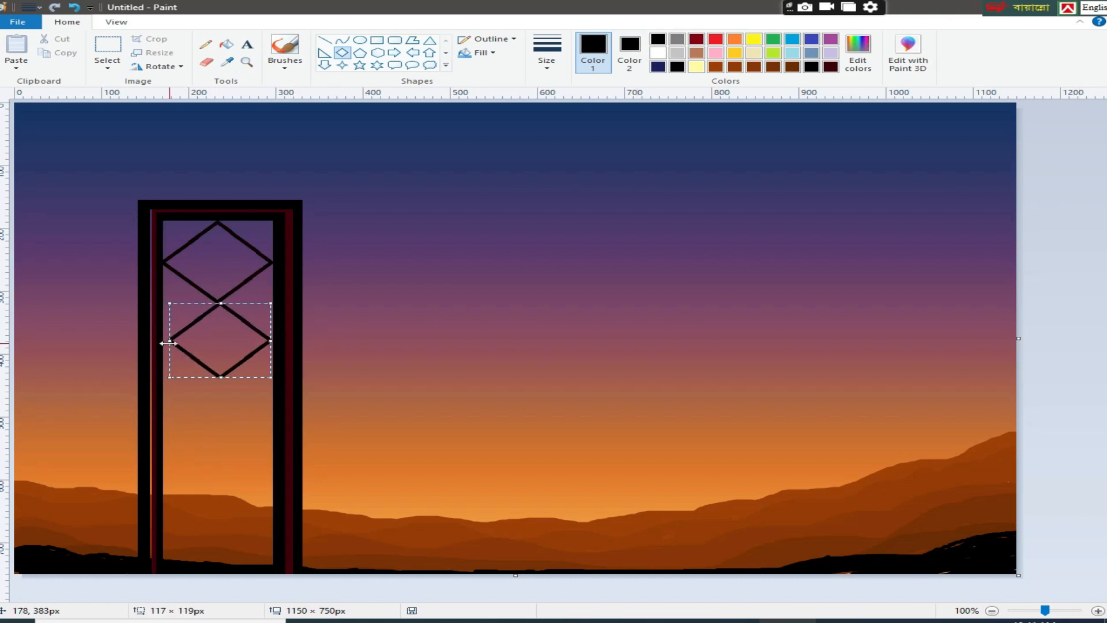
left_click(1099, 445)
Continue the black diamond lattice down the tower to the ground, fitting each diamond to the inner frame's width
left_click_drag(188, 392, 298, 482)
mouse_move(235, 461)
left_mouse_down()
mouse_move(210, 445)
mouse_move(219, 469)
mouse_move(284, 523)
mouse_move(363, 563)
left_mouse_up()
mouse_move(297, 531)
left_mouse_down()
mouse_move(215, 529)
mouse_move(228, 525)
left_mouse_up()
left_click_drag(295, 557, 284, 551)
left_click_drag(230, 524, 229, 529)
left_click_drag(285, 556, 272, 545)
left_click_drag(223, 529, 227, 529)
left_click_drag(154, 546, 166, 597)
left_click(296, 510)
left_click(693, 467)
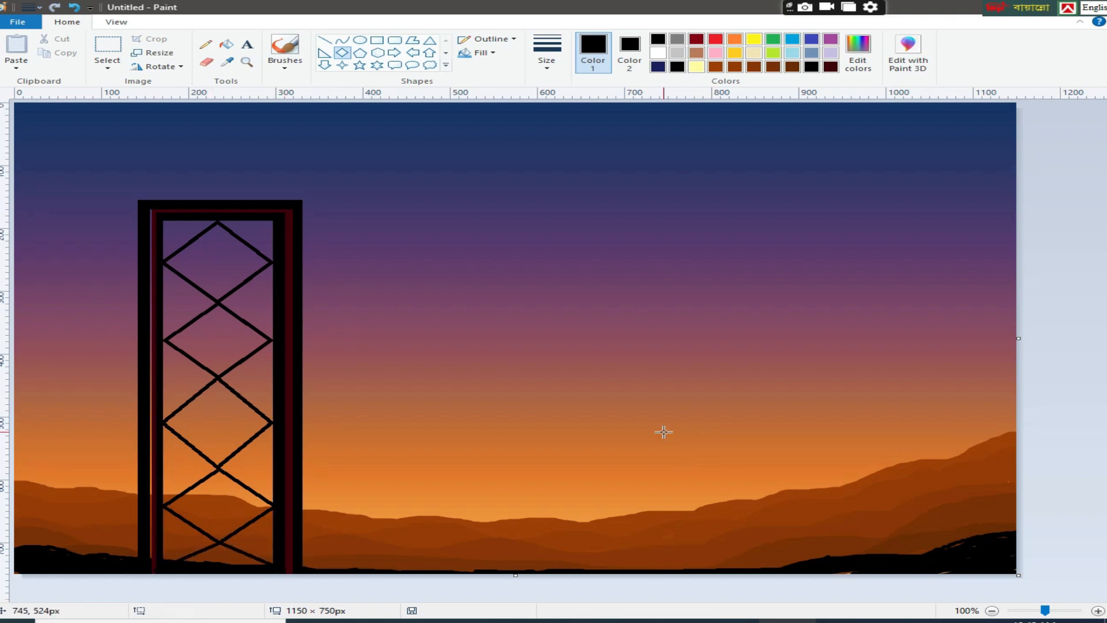
Draw a black line about 697 × 174 px sloping down from the left canvas edge across the tower to the hills
left_click(325, 40)
left_click_drag(15, 406, 621, 514)
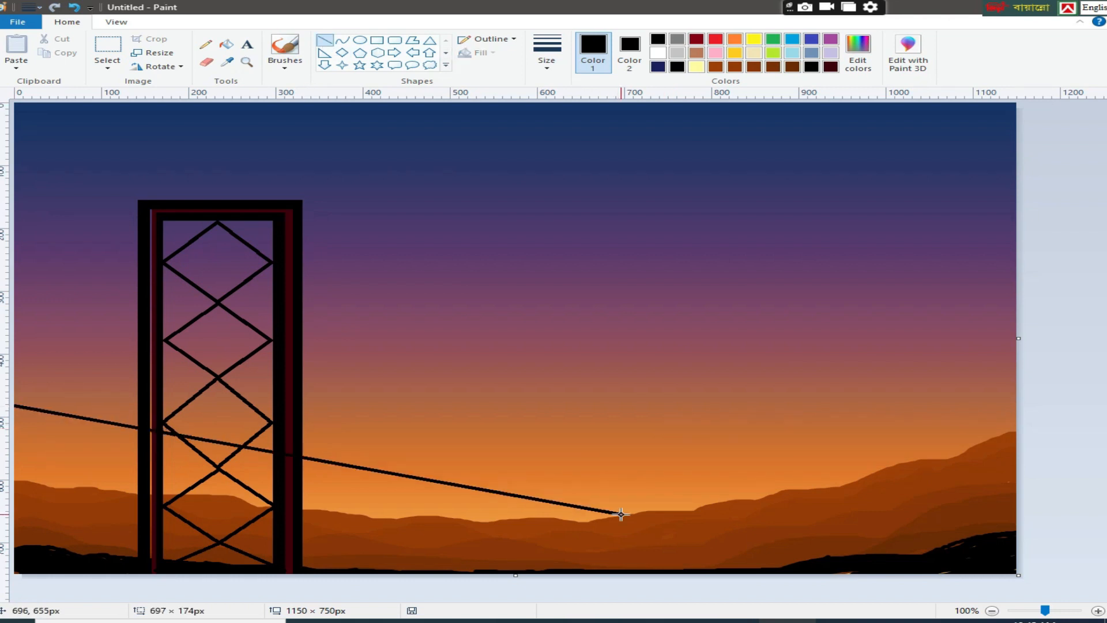
left_click(1057, 310)
left_click_drag(17, 381, 633, 514)
mouse_move(23, 377)
left_mouse_down()
mouse_move(6, 373)
mouse_move(56, 398)
mouse_move(8, 392)
mouse_move(137, 412)
left_mouse_up()
left_click(286, 67)
left_click(280, 85)
left_click(230, 445)
mouse_move(552, 497)
left_mouse_down()
mouse_move(511, 490)
mouse_move(571, 503)
mouse_move(356, 460)
mouse_move(15, 460)
left_mouse_up()
left_click(75, 8)
left_click(75, 7)
left_click(76, 7)
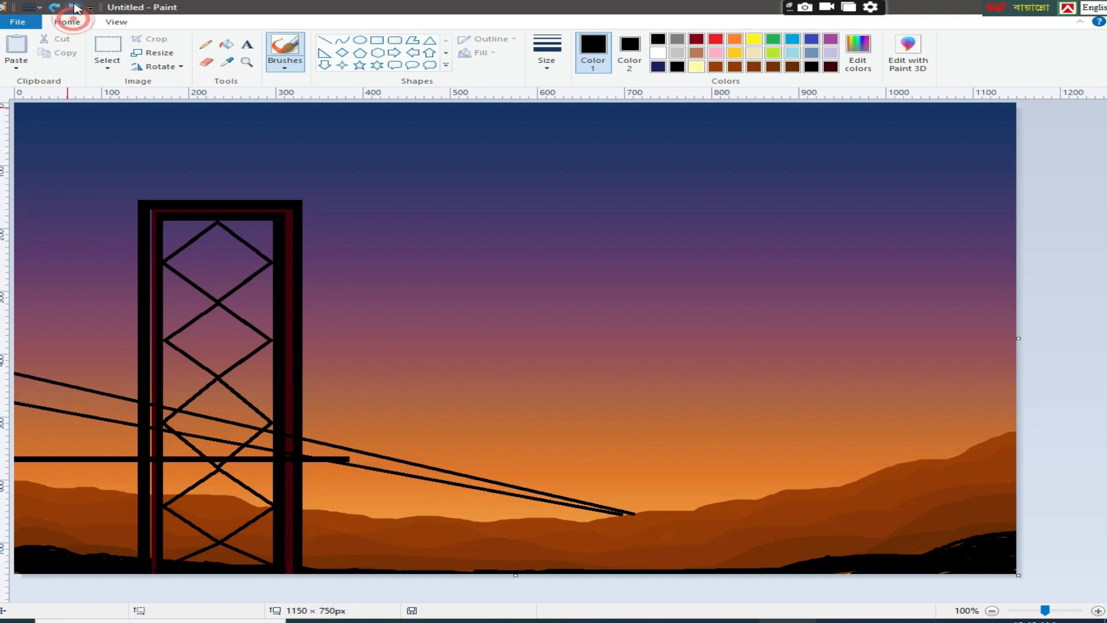
left_click(75, 7)
left_click(75, 7)
Draw black lines for the lower edge of the bridge deck and a thickest-outline line along its upper edge, converging at the hills
left_click(324, 40)
left_click_drag(14, 448, 614, 517)
left_click(18, 392)
left_click_drag(15, 442, 613, 514)
left_click(547, 52)
left_click(586, 169)
left_click_drag(15, 405, 620, 513)
left_click(16, 423)
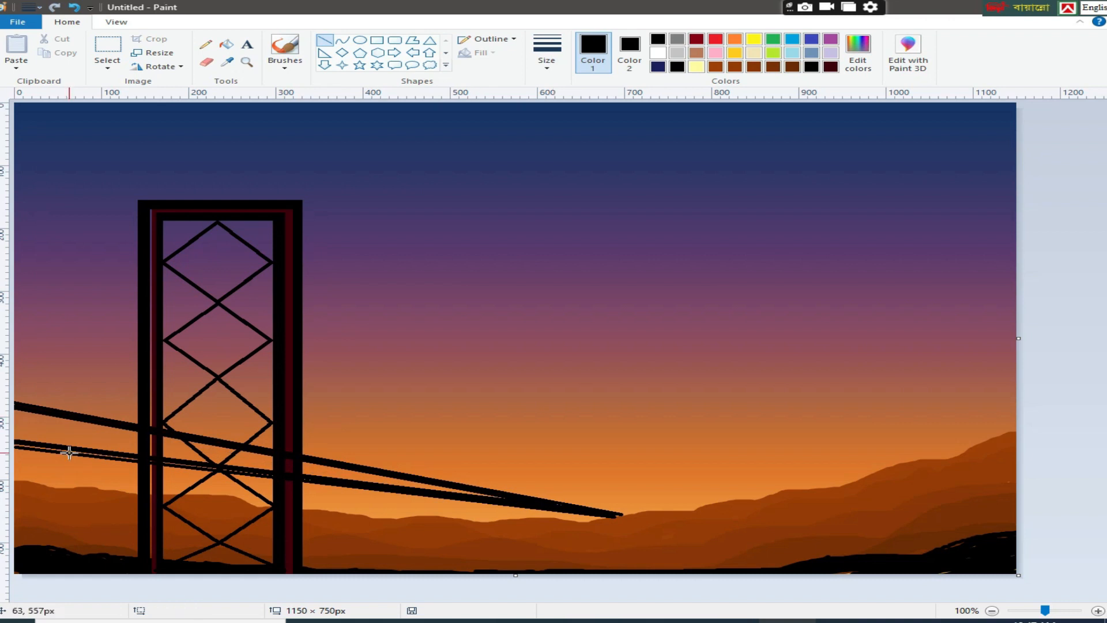
Brush the area between the deck's two edge lines solid black with the thickest brush size
left_click(284, 61)
left_click(285, 87)
left_click(546, 53)
left_click(585, 167)
left_click_drag(20, 430, 92, 440)
mouse_move(449, 490)
left_mouse_down()
mouse_move(440, 488)
mouse_move(470, 494)
mouse_move(167, 441)
mouse_move(177, 449)
mouse_move(67, 439)
mouse_move(127, 430)
mouse_move(17, 422)
mouse_move(120, 429)
mouse_move(112, 440)
mouse_move(127, 450)
left_mouse_up()
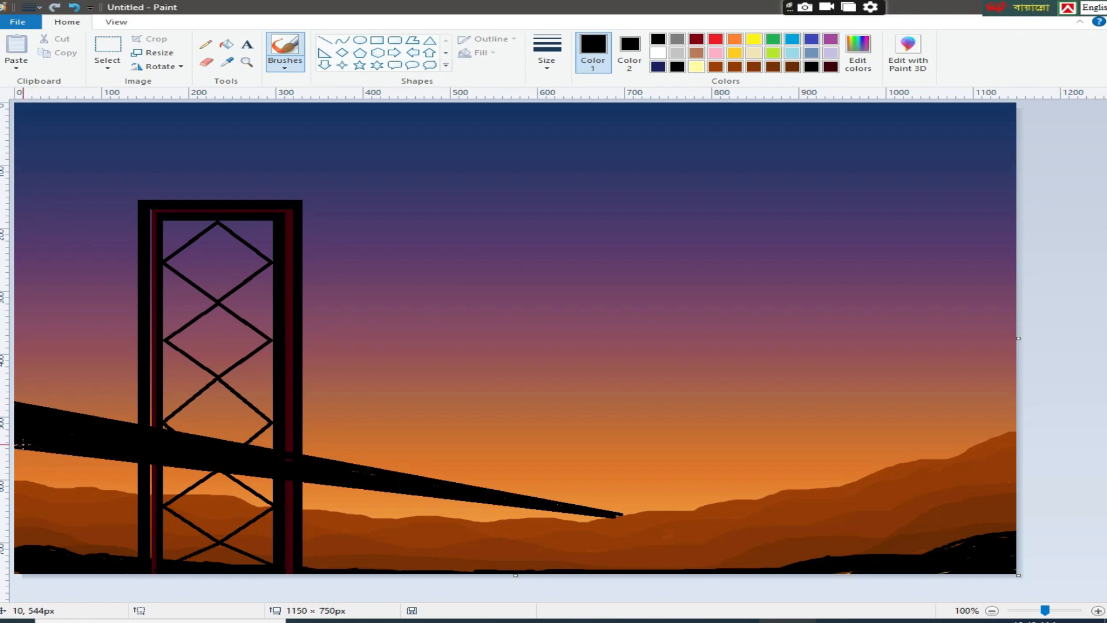
Draw a thick black handrail line above the deck, from the left canvas edge to the deck's far end
left_click(324, 39)
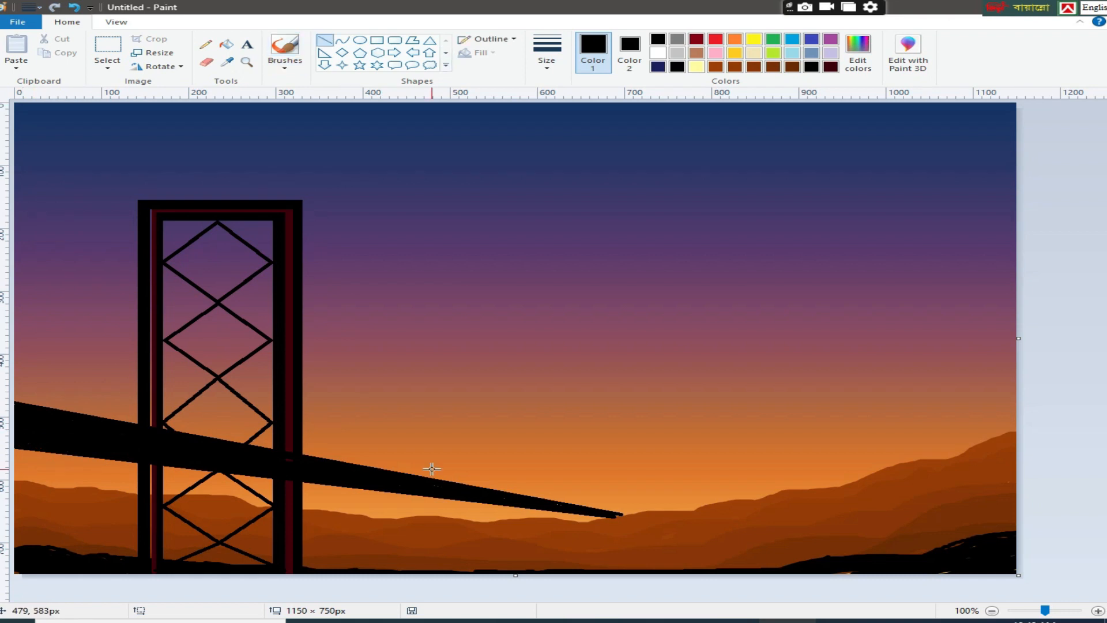
mouse_move(14, 347)
left_mouse_down()
mouse_move(133, 391)
mouse_move(631, 514)
mouse_move(654, 505)
mouse_move(642, 512)
left_mouse_up()
left_click(86, 472)
Choose a thinner outline and draw evenly spaced upright black posts between handrail and deck, from the left canvas edge to the tower
left_click(547, 57)
left_click(582, 117)
mouse_move(15, 334)
left_mouse_down()
mouse_move(651, 508)
mouse_move(15, 336)
mouse_move(23, 402)
left_mouse_up()
mouse_move(39, 348)
left_mouse_down()
mouse_move(41, 409)
mouse_move(57, 410)
left_mouse_up()
left_click_drag(79, 359, 80, 416)
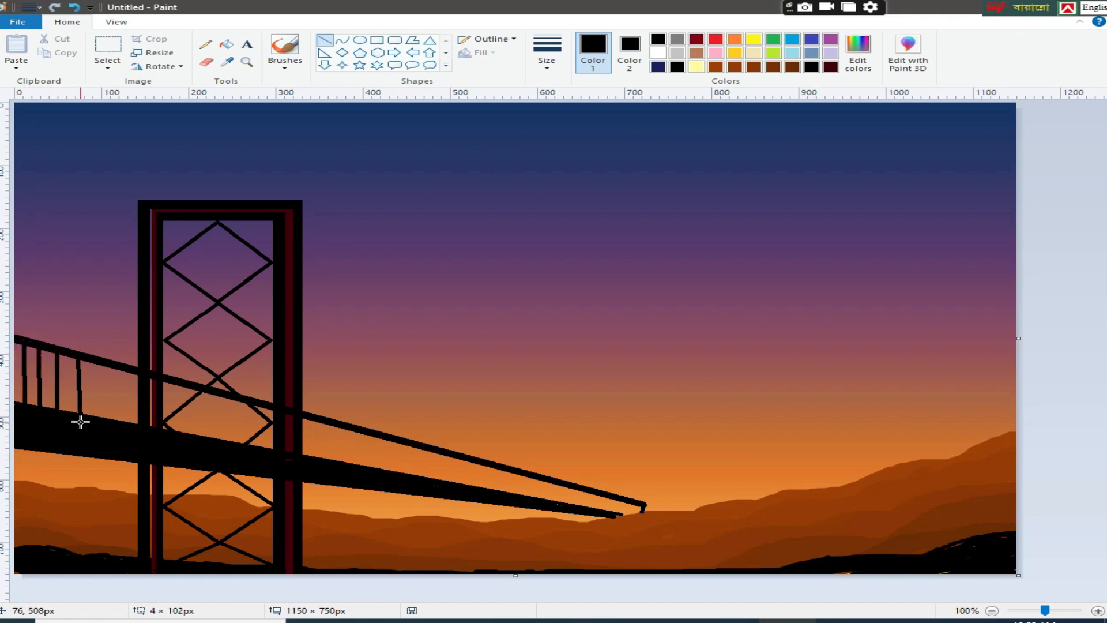
mouse_move(98, 357)
left_mouse_down()
mouse_move(99, 416)
mouse_move(121, 423)
left_mouse_up()
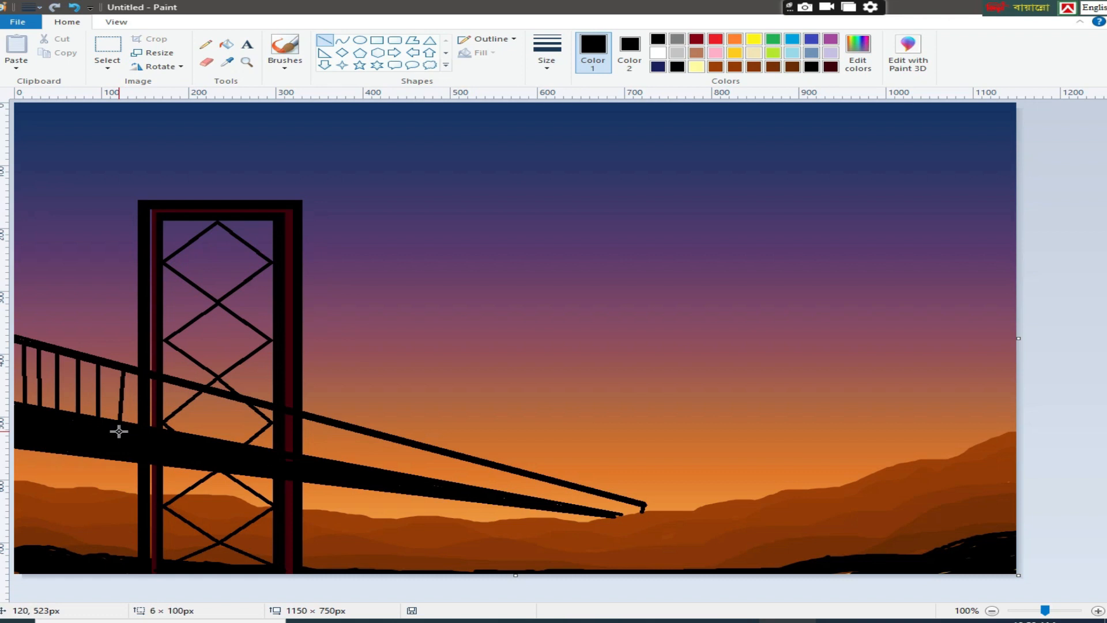
left_click_drag(124, 365, 136, 432)
left_click(85, 430)
Continue the railing posts through the tower and along the deck beyond it to about mid-span
left_click_drag(169, 382, 167, 437)
left_click(187, 437)
mouse_move(182, 385)
left_mouse_down()
mouse_move(183, 435)
mouse_move(202, 440)
left_mouse_up()
mouse_move(221, 392)
left_mouse_down()
mouse_move(221, 438)
mouse_move(240, 441)
left_mouse_up()
left_click_drag(263, 402, 263, 445)
mouse_move(313, 414)
left_mouse_down()
mouse_move(313, 454)
mouse_move(347, 460)
mouse_move(347, 445)
mouse_move(359, 464)
mouse_move(410, 470)
mouse_move(391, 435)
mouse_move(404, 473)
mouse_move(472, 487)
left_mouse_up()
Draw closely spaced thin black posts along the far, narrowing part of the railing
left_click(549, 68)
left_click(551, 113)
left_click_drag(469, 460, 482, 492)
left_click(74, 7)
left_click_drag(493, 468, 491, 492)
mouse_move(499, 469)
left_mouse_down()
mouse_move(499, 494)
mouse_move(606, 512)
left_mouse_up()
Touch up the deck's tapered end with short black strokes and add the last railing posts at its tip
left_click(492, 500)
left_click(497, 504)
left_click(525, 503)
left_click(539, 500)
left_click(561, 505)
left_click(552, 505)
left_click(581, 508)
left_click(570, 507)
left_click(75, 9)
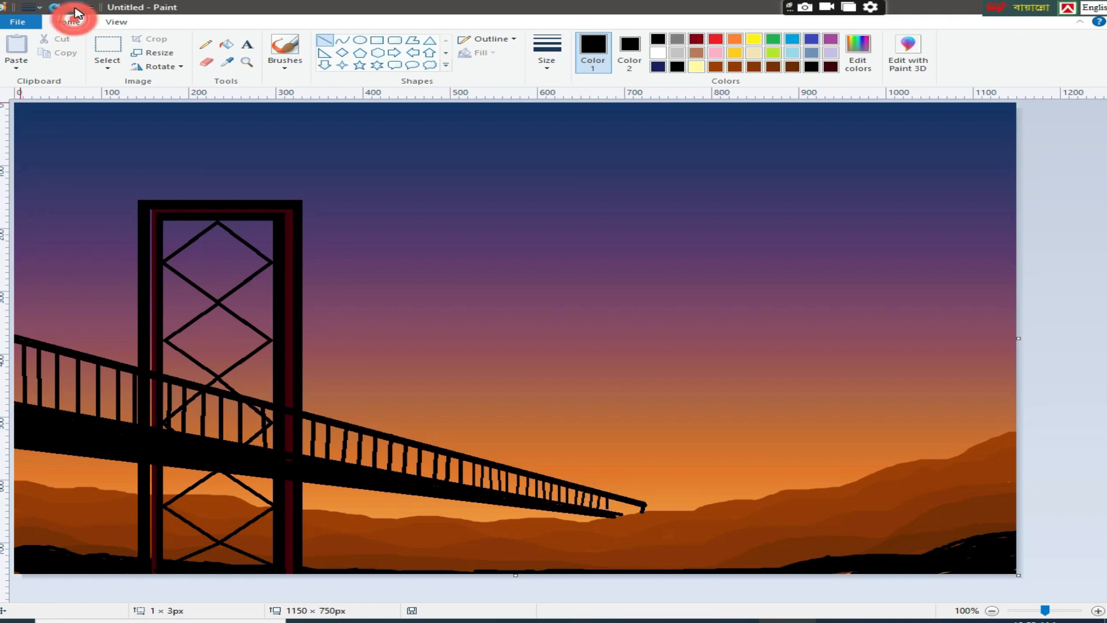
left_click_drag(616, 498, 637, 511)
left_click(608, 512)
left_click(582, 510)
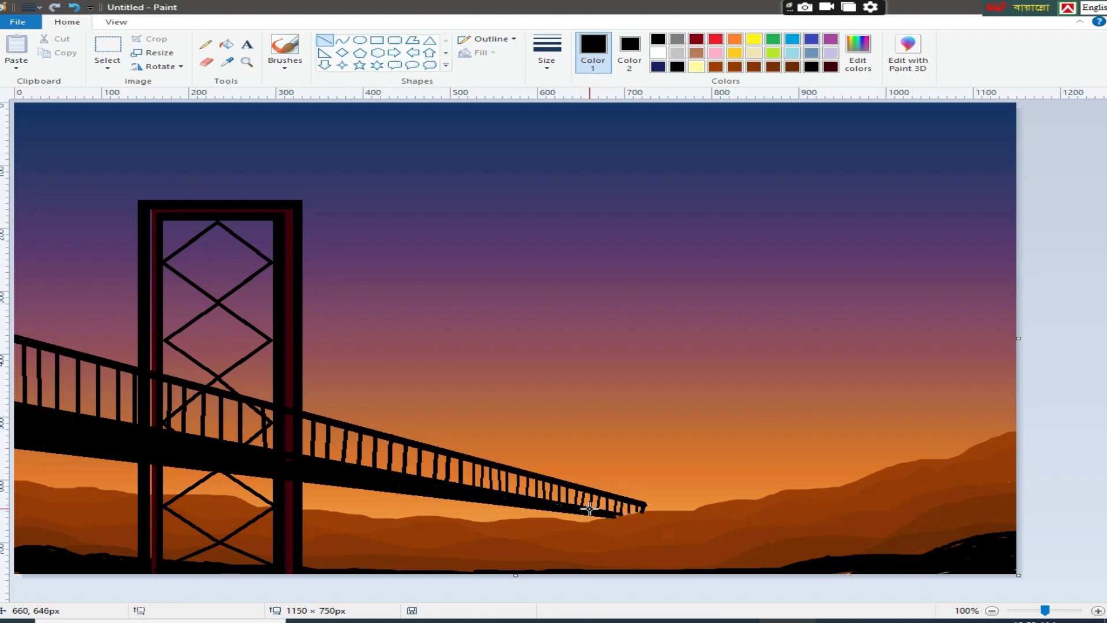
Draw two sagging black curves as main cables, from the tower's two top corners to the far end of the deck
left_click(343, 40)
left_click_drag(301, 202, 646, 505)
left_click_drag(439, 334, 385, 364)
left_click(1052, 212)
mouse_move(140, 202)
left_mouse_down()
mouse_move(569, 473)
mouse_move(644, 503)
left_mouse_up()
left_click_drag(408, 360, 359, 406)
left_click(1089, 264)
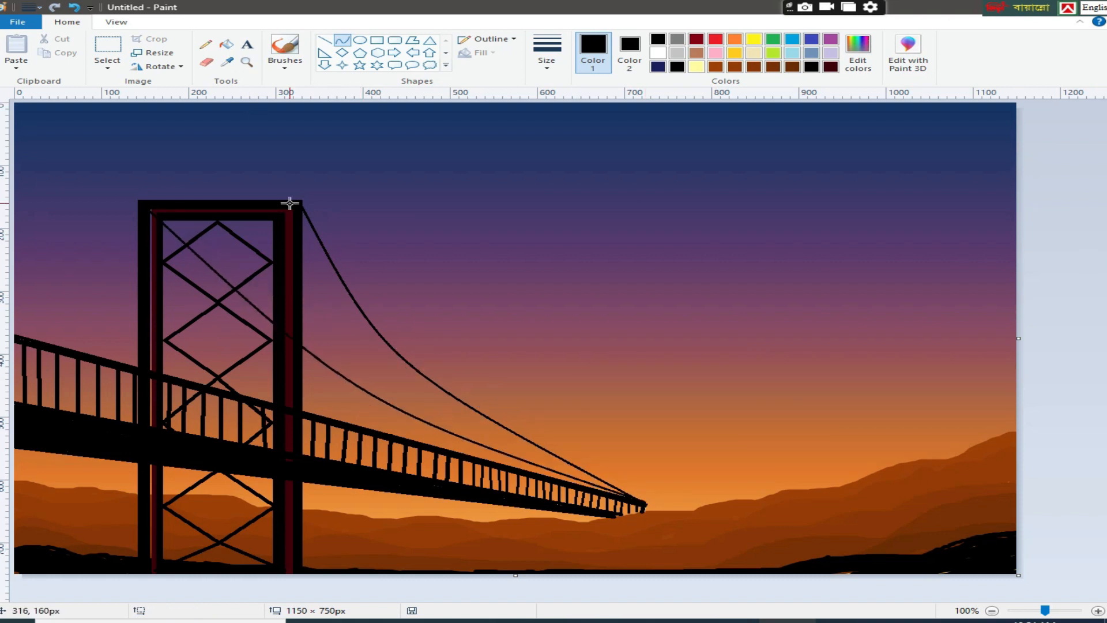
Choose a thinner outline and draw a fine sagging curve alongside each main cable, ending at the deck's far tip
left_click_drag(290, 203, 637, 499)
left_click(546, 53)
left_click(571, 104)
left_click_drag(404, 297, 371, 361)
left_click(1, 236)
mouse_move(144, 207)
left_mouse_down()
mouse_move(538, 471)
mouse_move(636, 502)
left_mouse_up()
mouse_move(403, 365)
left_mouse_down()
mouse_move(321, 359)
mouse_move(378, 401)
left_mouse_up()
left_click(1100, 230)
Add another fine black curve from each side of the tower's top to the deck's far end, bent to follow the main cables
left_click_drag(148, 203, 631, 501)
left_click_drag(341, 315, 342, 401)
left_click(337, 43)
left_click_drag(284, 202, 632, 497)
left_click_drag(385, 341, 364, 363)
left_click(1090, 191)
left_click_drag(159, 203, 631, 499)
left_click_drag(381, 342, 403, 365)
left_click(76, 8)
left_click(75, 8)
Draw one more fine sagging curve from the tower's top-left corner to the deck's far end, close to the rear main cable
left_click_drag(142, 203, 636, 502)
left_click_drag(416, 361, 351, 407)
left_click(1058, 227)
Draw two sagging black cables from the tower's two top corners out to the left canvas edge
left_click_drag(139, 202, 3, 281)
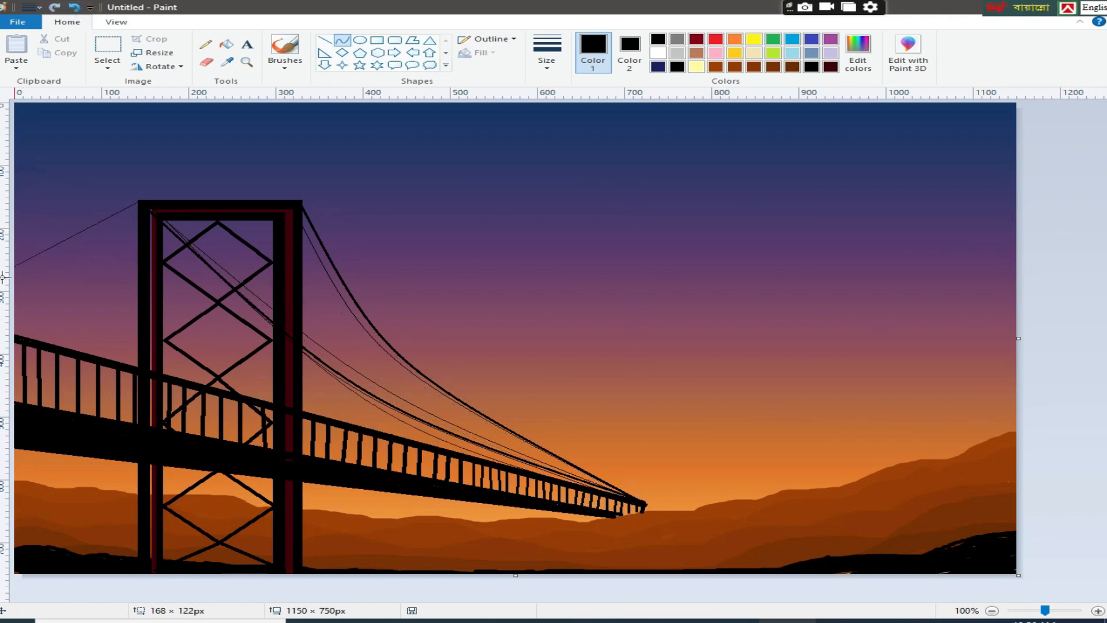
left_click_drag(75, 240, 56, 277)
left_click(1078, 205)
left_click_drag(287, 210, 0, 329)
left_click_drag(94, 282, 97, 312)
left_click(853, 242)
Using the thinnest outline, draw fine sagging curves beside the two cables that run from the tower to the left canvas edge
left_click_drag(284, 207, 0, 325)
left_click(547, 70)
left_click(573, 90)
left_click_drag(99, 277, 76, 331)
left_click(77, 332)
left_click_drag(292, 205, 6, 314)
left_click_drag(79, 285, 88, 307)
left_click(89, 307)
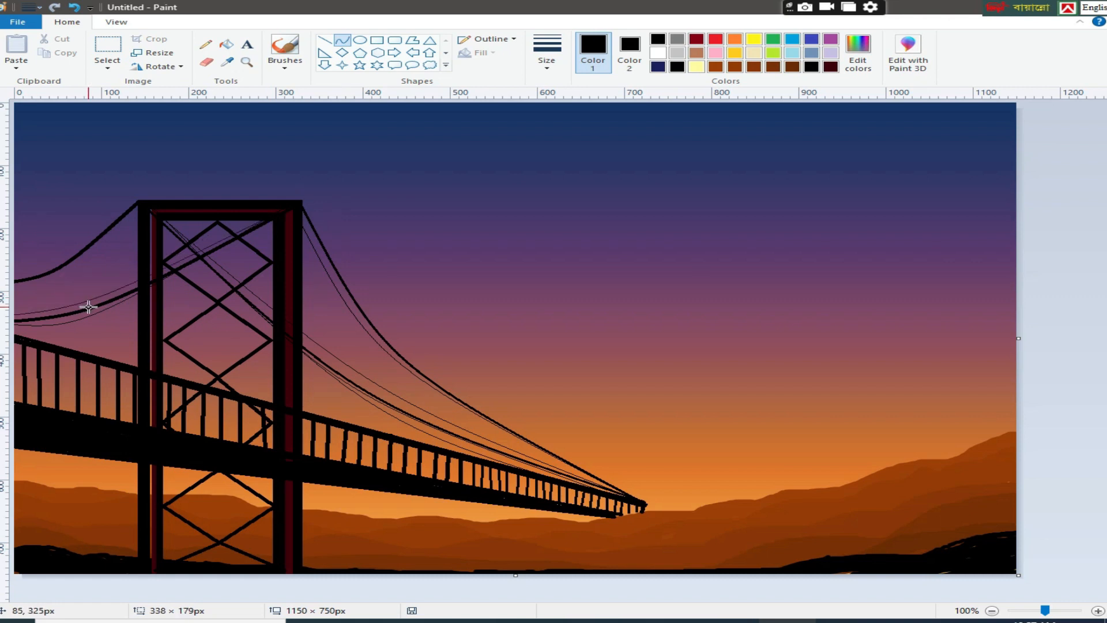
left_click_drag(143, 204, 3, 290)
left_click_drag(56, 254, 60, 279)
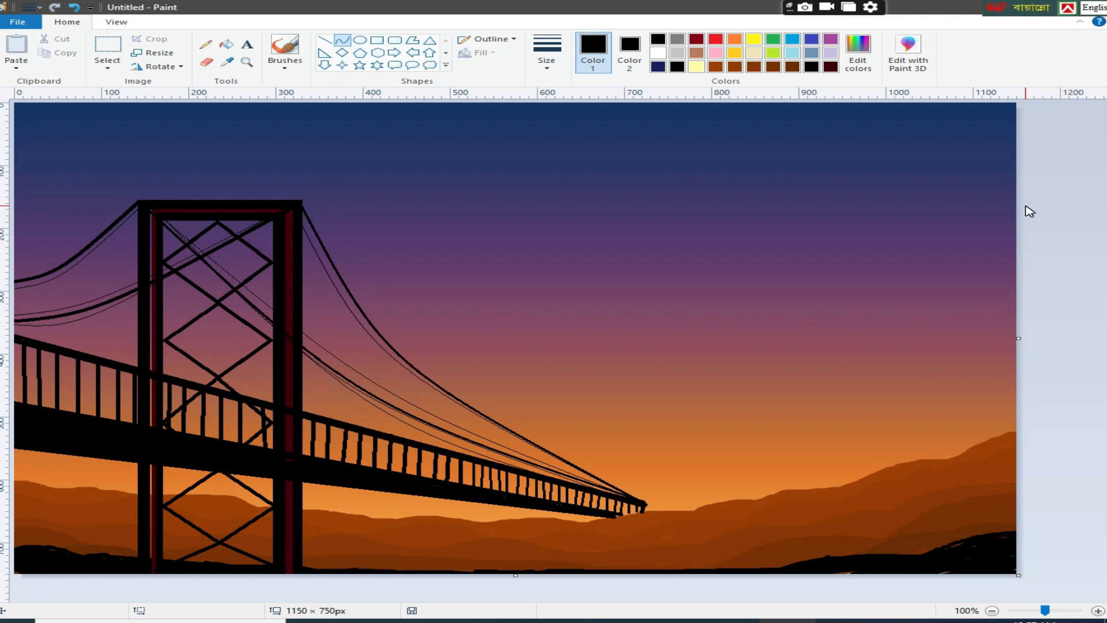
Sample the hill's brown as Color 1, draw a rectangle about 94 × 263 px above the hills right of the bridge, and thicken its outline
left_click(377, 40)
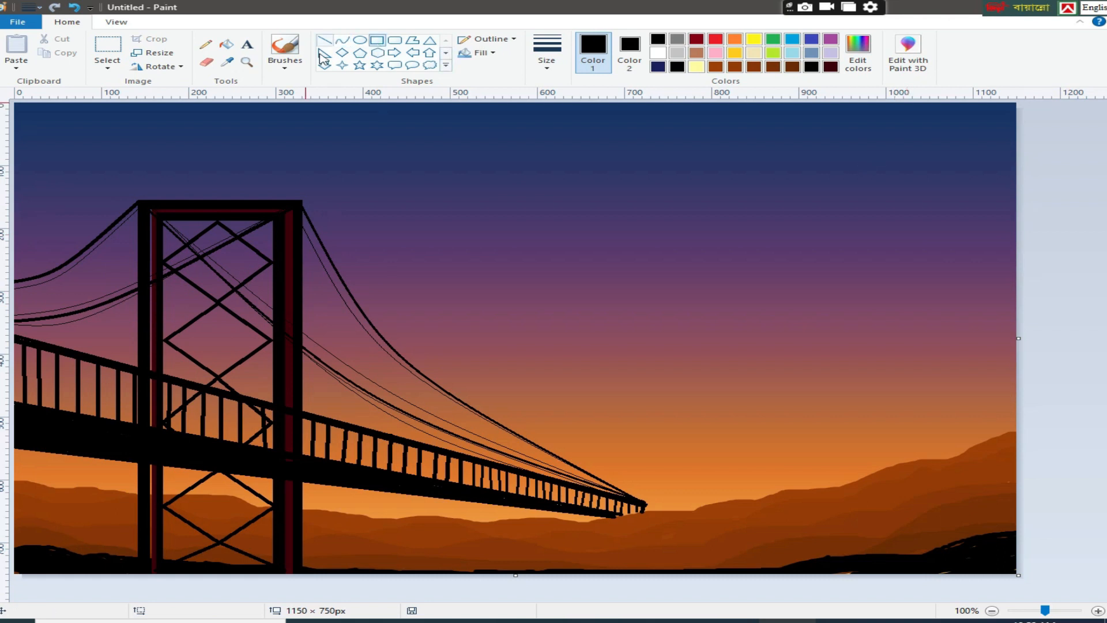
left_click(227, 62)
left_click(737, 502)
left_click_drag(681, 350, 762, 518)
left_click_drag(687, 448, 766, 433)
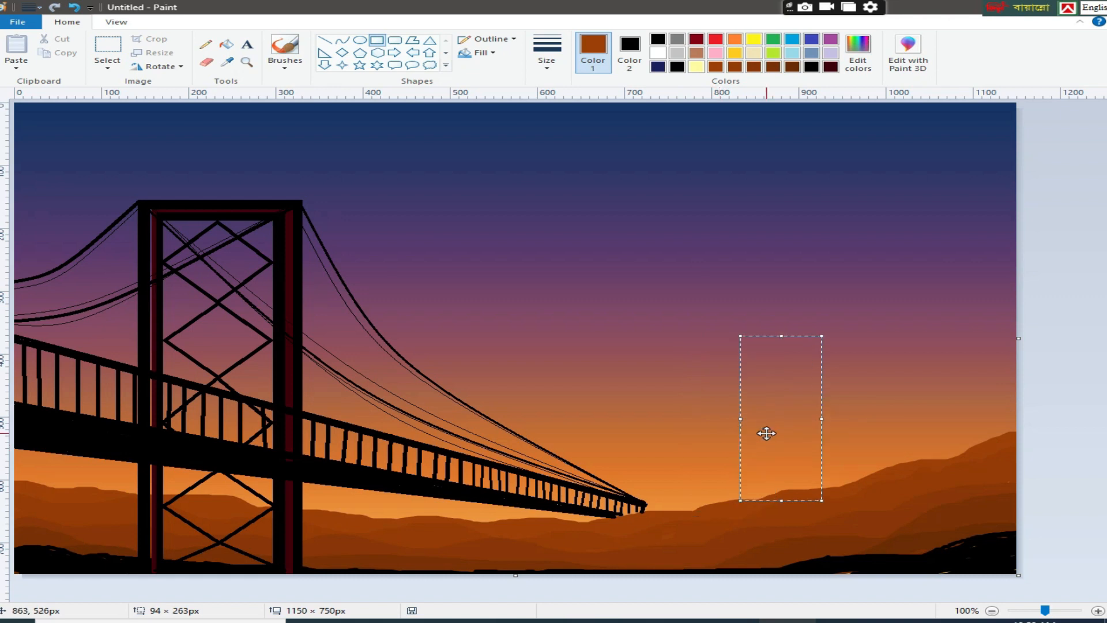
left_click(546, 52)
left_click(596, 141)
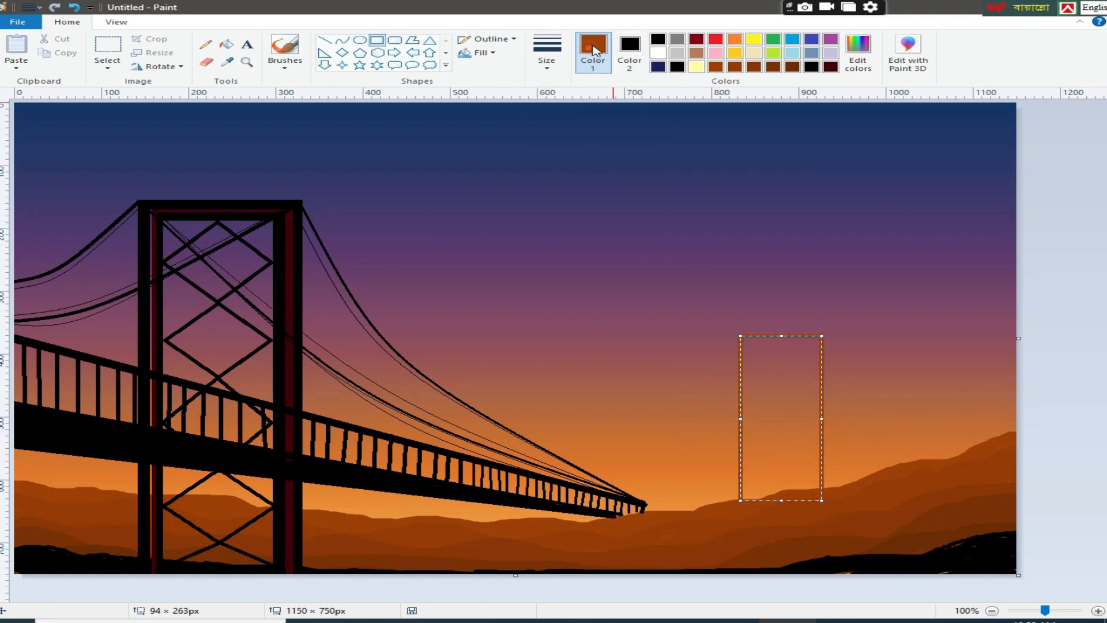
Recolor the rectangle's outline black and shrink it into a small narrow tower standing on the hills
left_click(658, 38)
left_click_drag(740, 419, 760, 418)
left_click_drag(794, 335, 796, 419)
left_click_drag(826, 461, 791, 463)
left_click(1011, 374)
With the Curve tool at the thinnest size, draw two sagging cables from the small tower's top down to the hills on its left
left_click(342, 40)
left_click_drag(760, 419, 663, 511)
left_click(551, 61)
left_click(548, 89)
mouse_move(710, 466)
left_mouse_down()
mouse_move(733, 473)
mouse_move(718, 483)
left_mouse_up()
left_click(1104, 386)
mouse_move(790, 420)
left_mouse_down()
mouse_move(661, 513)
mouse_move(715, 495)
left_mouse_up()
left_click(1058, 364)
Draw fine cables from the small tower's top corners down to the hills on its right
mouse_move(791, 420)
left_mouse_down()
mouse_move(874, 473)
mouse_move(817, 450)
mouse_move(838, 460)
mouse_move(827, 457)
left_mouse_up()
left_click_drag(763, 421, 874, 475)
left_click_drag(815, 442, 806, 458)
left_click(1079, 386)
left_click_drag(765, 421, 816, 488)
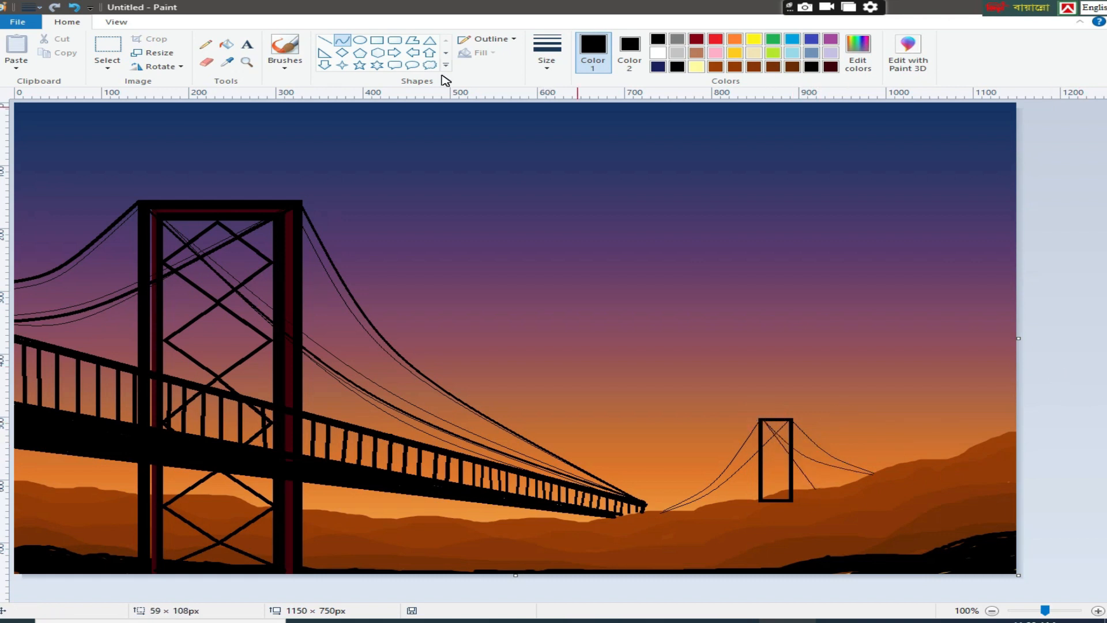
With a thicker straight line, draw zigzag lattice braces inside the small tower from its top to its base
left_click(325, 40)
left_click(547, 52)
left_click(561, 141)
mouse_move(788, 415)
left_mouse_down()
mouse_move(766, 442)
mouse_move(788, 443)
mouse_move(758, 471)
left_mouse_up()
left_click(1085, 434)
mouse_move(774, 453)
left_mouse_down()
mouse_move(790, 473)
mouse_move(761, 499)
mouse_move(763, 474)
mouse_move(792, 496)
left_mouse_up()
left_click(1058, 450)
left_click(1084, 453)
Sample the hill's brown as Color 1 and brush over the small tower's base so it sinks behind the hill
left_click(227, 61)
left_click(843, 489)
left_click(1103, 462)
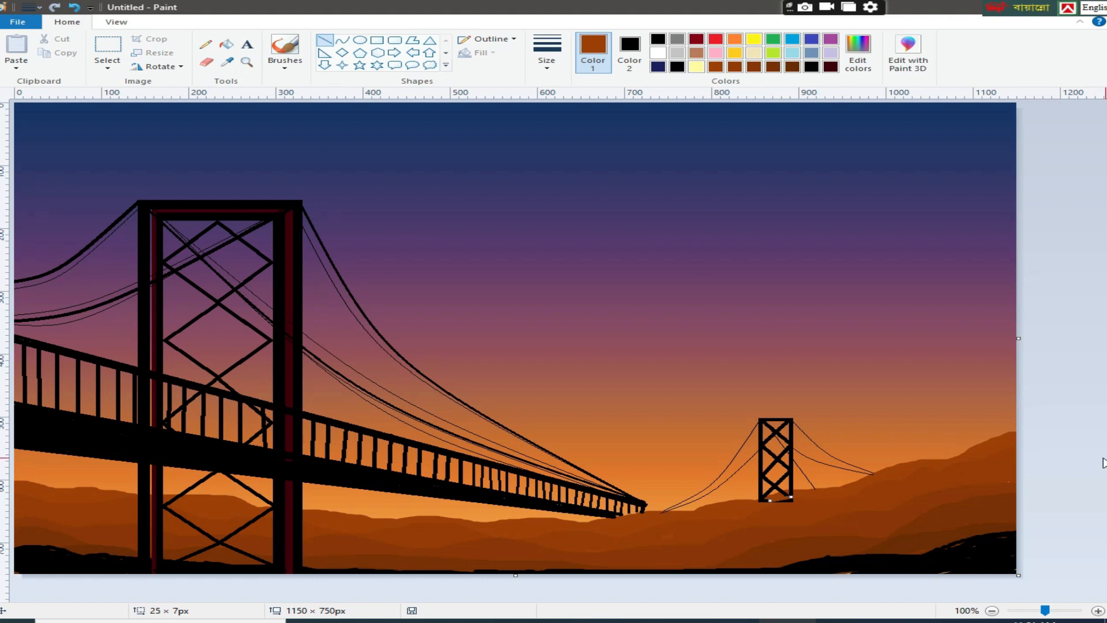
left_click(282, 68)
left_click_drag(790, 498, 794, 499)
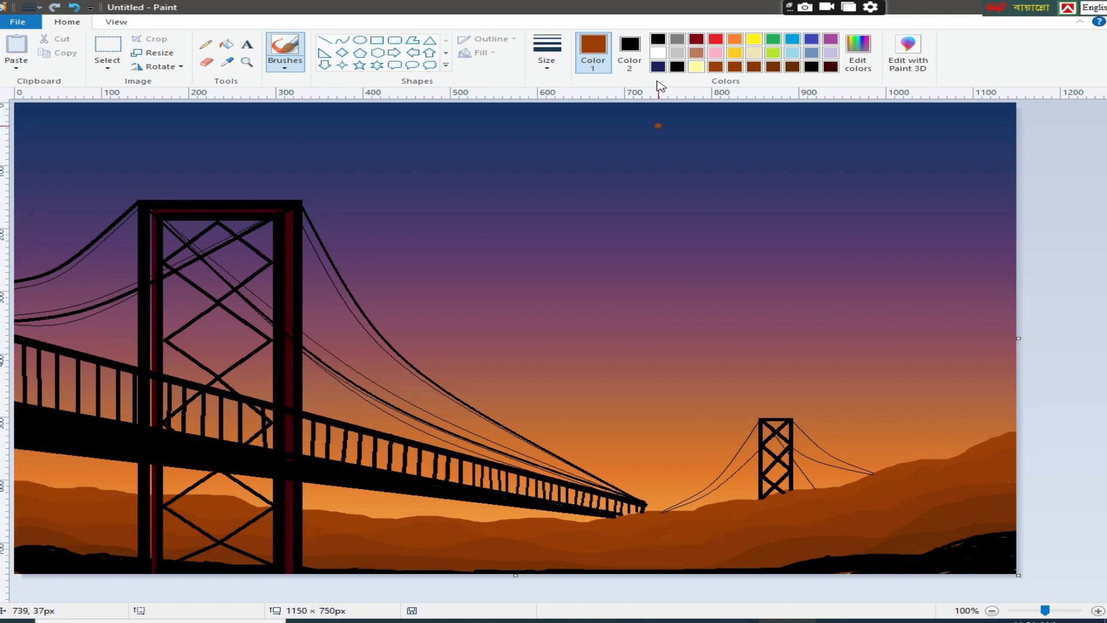
Set both colors to white and draw a solid-filled ellipse about 89 × 87 px in the upper sky as a moon
left_click(658, 52)
left_click(630, 52)
left_click(658, 52)
left_click(360, 40)
mouse_move(616, 166)
left_mouse_down()
mouse_move(662, 201)
mouse_move(726, 177)
left_mouse_up()
left_click_drag(748, 195, 719, 177)
left_click_drag(732, 184, 732, 171)
left_click(483, 53)
left_click(490, 83)
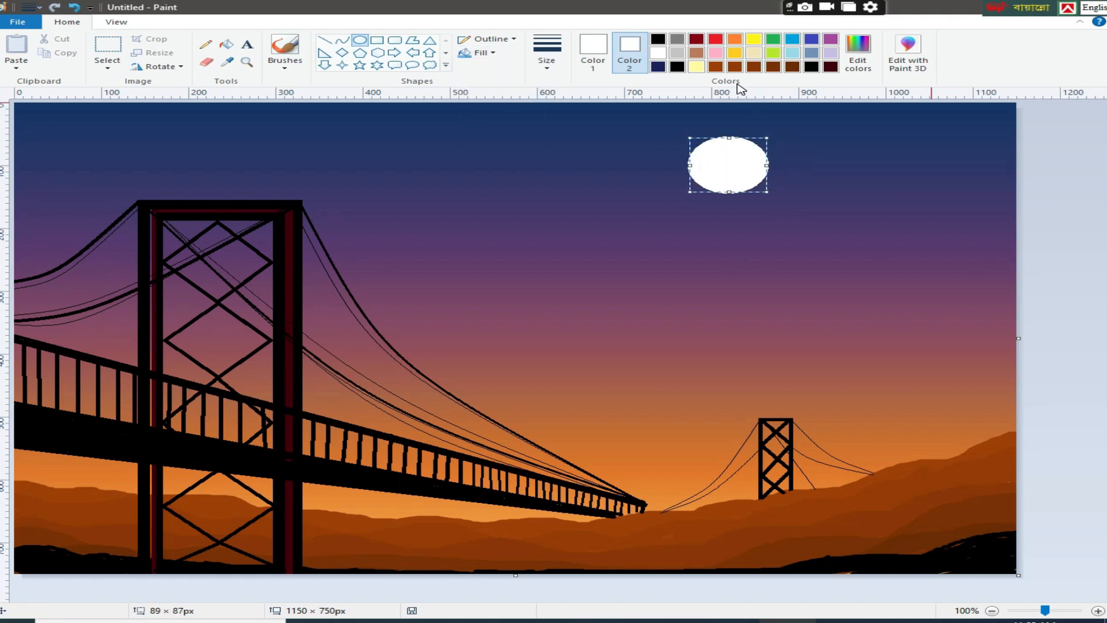
Mix a light grey custom color and fill the white moon with it
left_click(227, 62)
left_click(727, 212)
left_click(858, 53)
left_click_drag(736, 228, 737, 254)
left_click(390, 399)
left_click(228, 43)
left_click(729, 161)
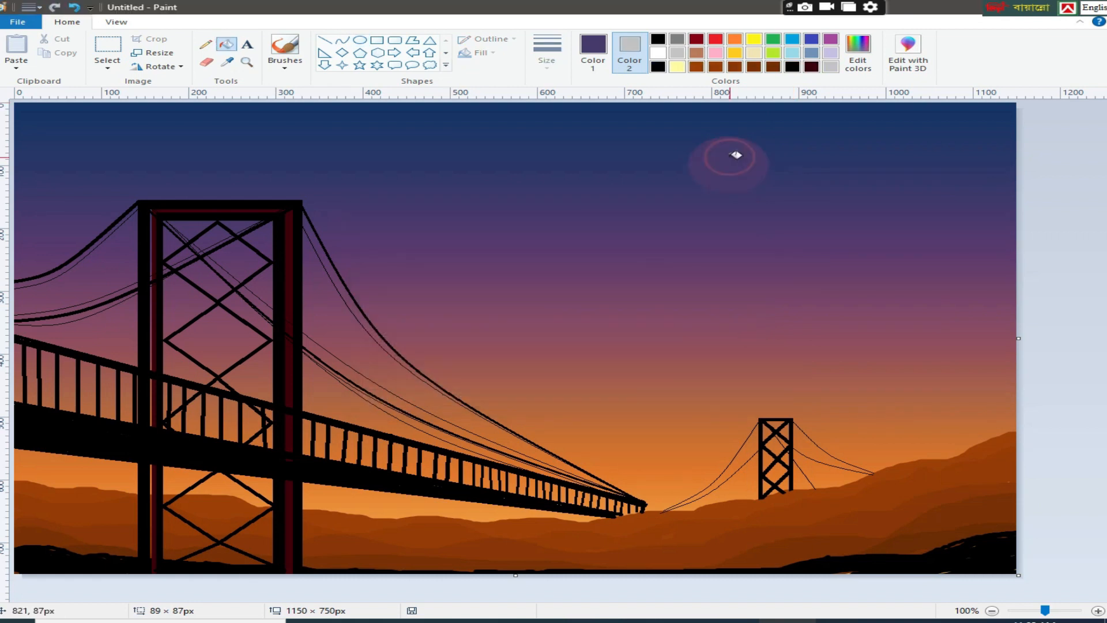
left_click(830, 66)
left_click(762, 170)
Dot tiny white stars across the whole sky with the Pencil
left_click(205, 44)
left_click(241, 135)
left_click(271, 159)
left_click(334, 132)
left_click(376, 157)
left_click(426, 132)
left_click(483, 206)
left_click(534, 143)
left_click(569, 171)
left_click(627, 280)
left_click(673, 246)
left_click(843, 136)
left_click(750, 220)
left_click(914, 253)
left_click(935, 199)
left_click(913, 156)
left_click(40, 141)
left_click(160, 179)
left_click(251, 182)
left_click(403, 294)
left_click(457, 323)
left_click(605, 222)
left_click(695, 287)
left_click(968, 342)
left_click(880, 209)
left_click(528, 141)
left_click(468, 169)
left_click(442, 140)
left_click(92, 122)
Increase the pencil to the second size and dot slightly larger white stars across the sky
left_click(547, 58)
left_click(547, 117)
left_click(441, 209)
left_click(416, 246)
left_click(426, 283)
left_click(531, 238)
left_click(655, 231)
left_click(812, 337)
left_click(897, 339)
left_click(933, 256)
left_click(844, 221)
left_click(668, 330)
left_click(874, 178)
left_click(905, 140)
left_click(983, 168)
left_click(506, 125)
left_click(244, 127)
left_click(77, 218)
left_click(260, 181)
left_click(395, 192)
left_click(489, 254)
Draw a small solid-filled five-point star in the upper middle of the sky and set both colors to white
left_click(359, 66)
left_click(493, 56)
left_click(490, 80)
mouse_move(477, 163)
left_mouse_down()
mouse_move(501, 182)
mouse_move(483, 171)
left_mouse_up()
left_click(659, 53)
left_click(630, 53)
left_click(658, 53)
Scatter more tiny white five-point stars across the sky around the moon and above the bridge
left_click_drag(308, 127, 314, 134)
left_click_drag(856, 180, 862, 187)
left_click(1077, 225)
left_click_drag(583, 225, 593, 231)
left_click_drag(729, 263, 736, 268)
left_click(1072, 286)
left_click_drag(373, 271, 381, 275)
left_click(1101, 304)
left_click_drag(82, 157, 90, 164)
left_click_drag(914, 156, 921, 163)
left_click_drag(896, 281, 904, 288)
left_click(1092, 301)
left_click_drag(638, 113, 645, 126)
left_click_drag(828, 131, 834, 137)
left_click_drag(368, 213, 376, 220)
left_click_drag(529, 312, 536, 319)
left_click(975, 235)
left_click_drag(975, 235, 983, 242)
left_click(1070, 262)
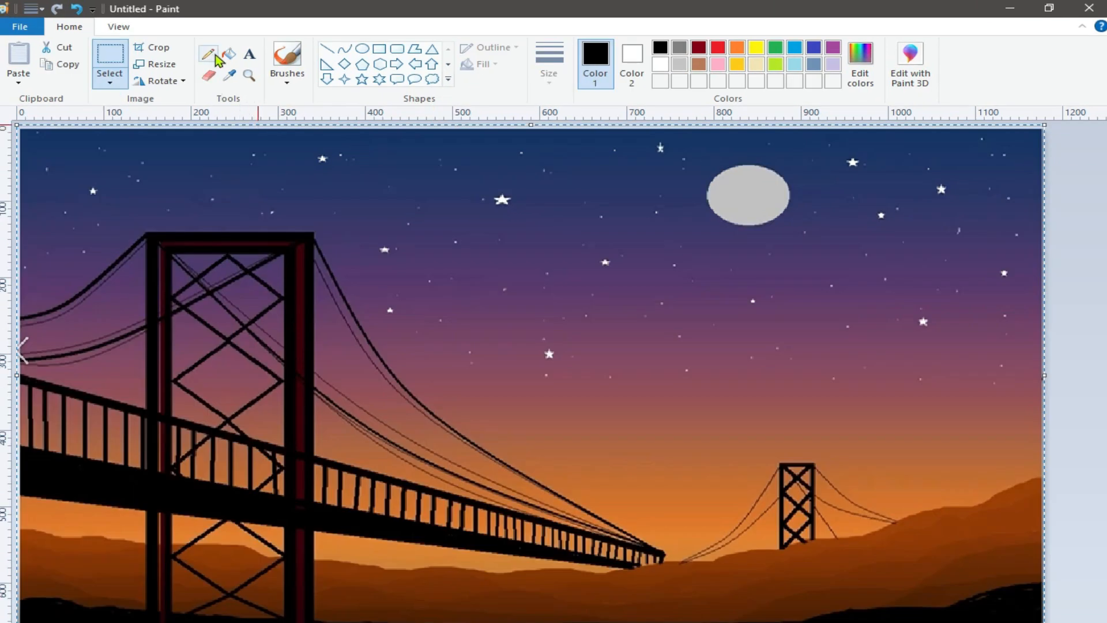
With a black brush at the thickest size, paint a tall tree trunk from the right-hand ground up to the canvas's top edge
left_click(285, 74)
left_click(286, 108)
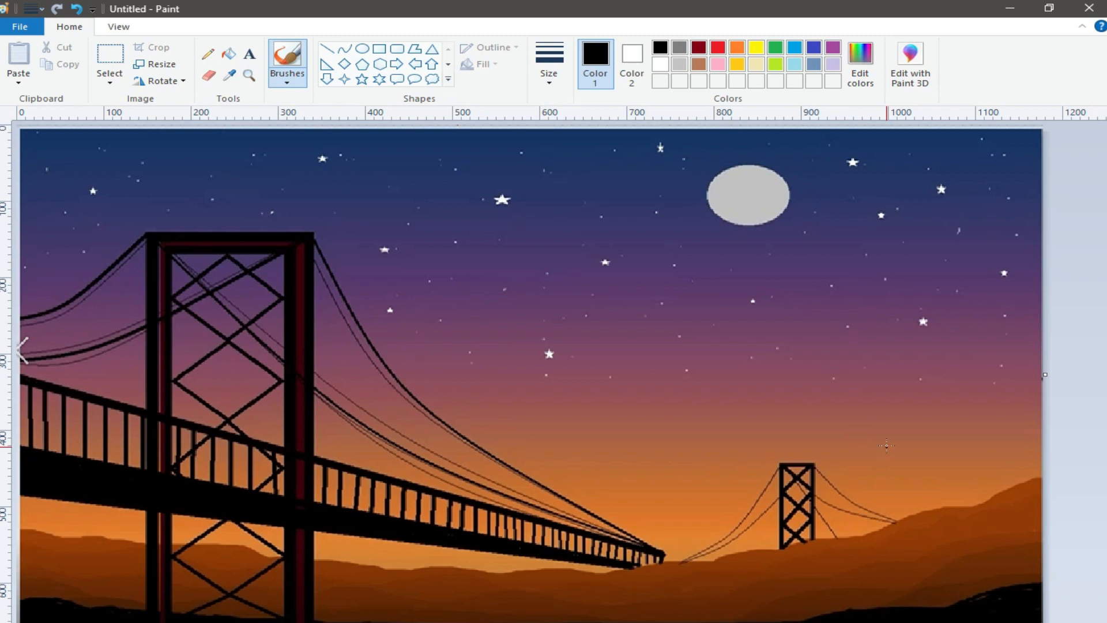
left_click(549, 85)
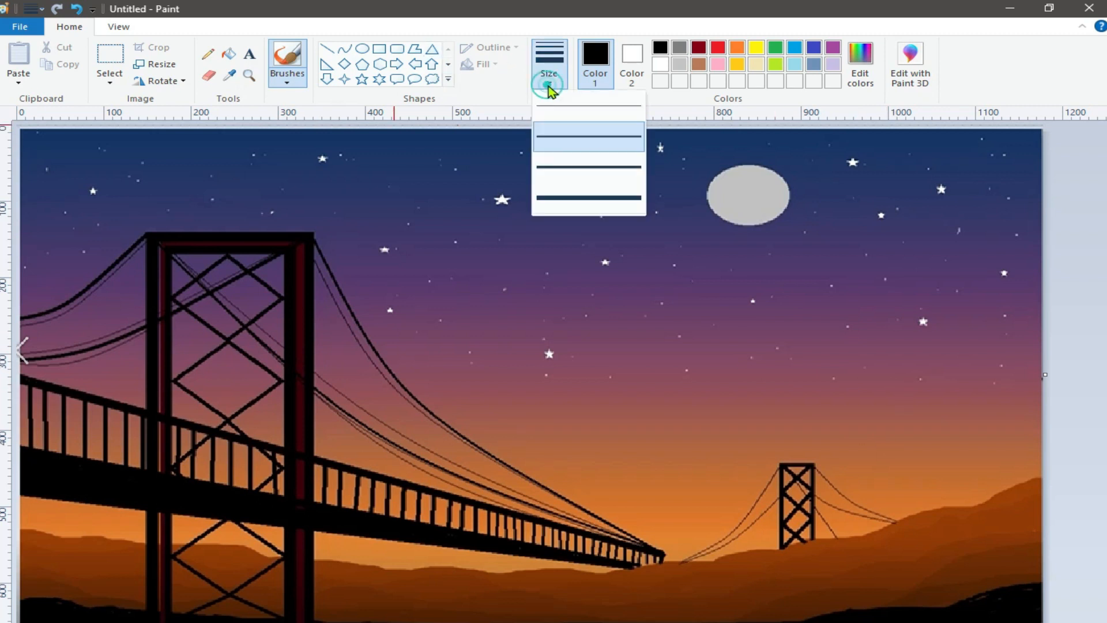
left_click(594, 199)
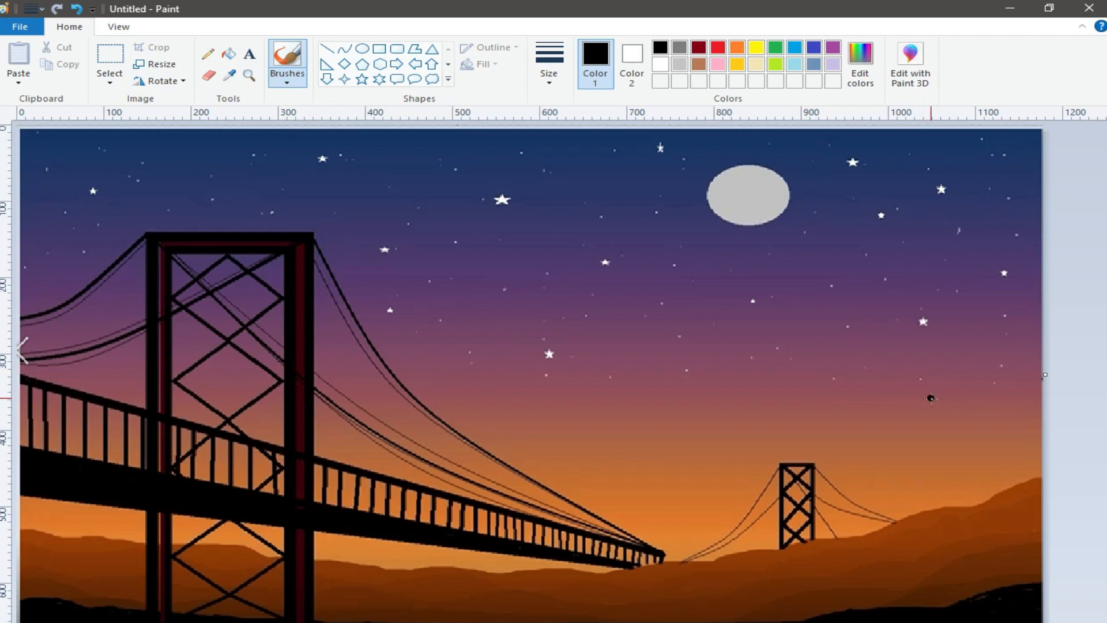
mouse_move(951, 370)
left_mouse_down()
mouse_move(973, 527)
mouse_move(968, 596)
left_mouse_up()
left_click(987, 448)
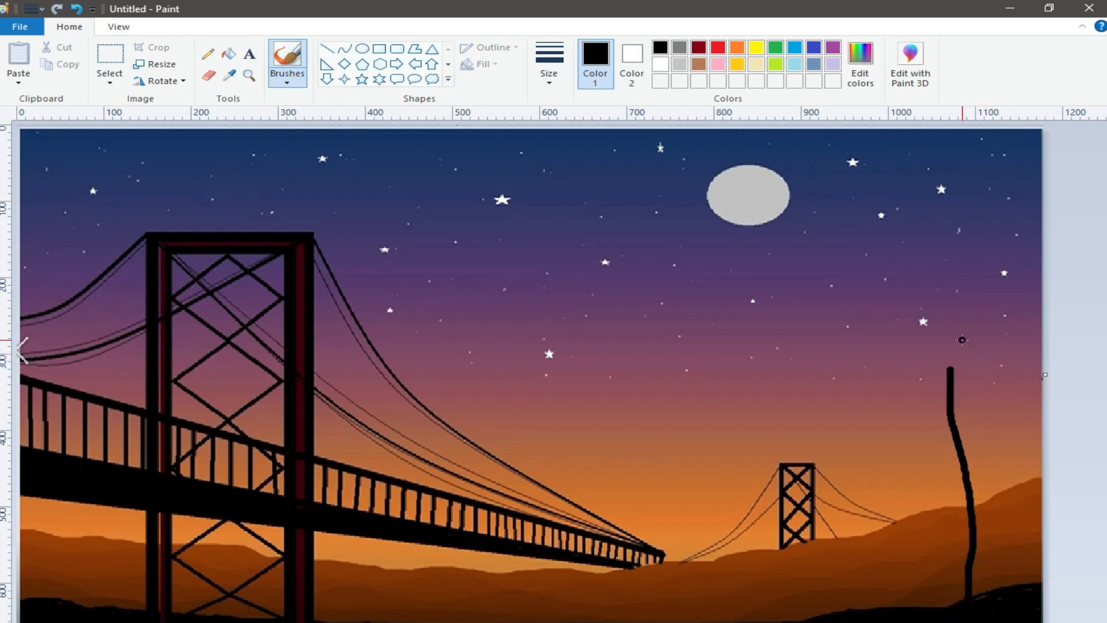
left_click_drag(946, 227, 949, 386)
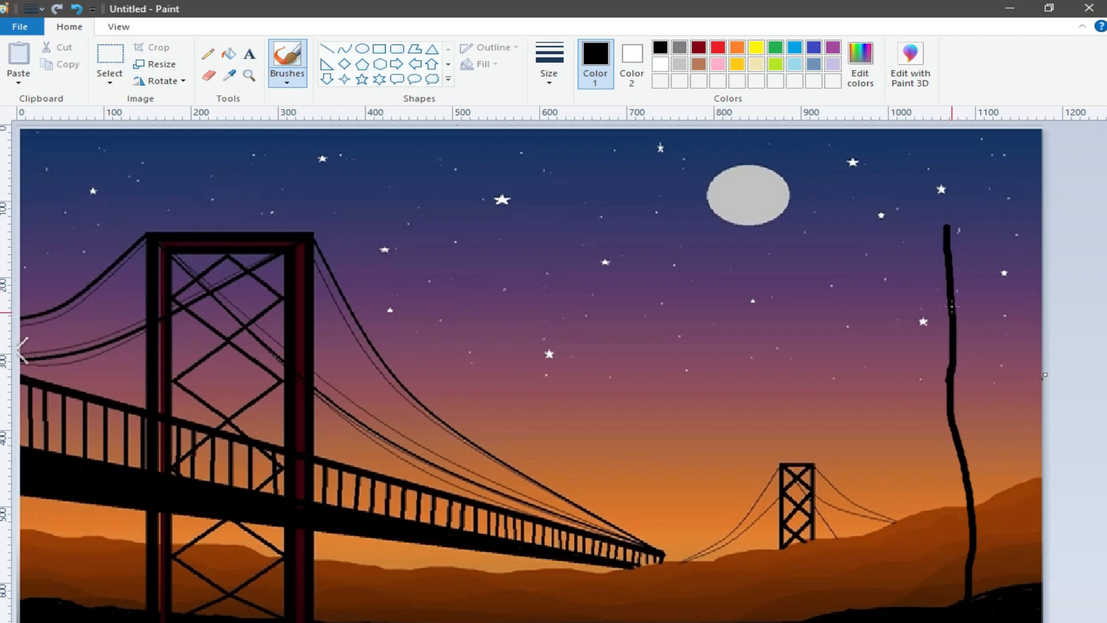
left_click_drag(937, 148, 946, 238)
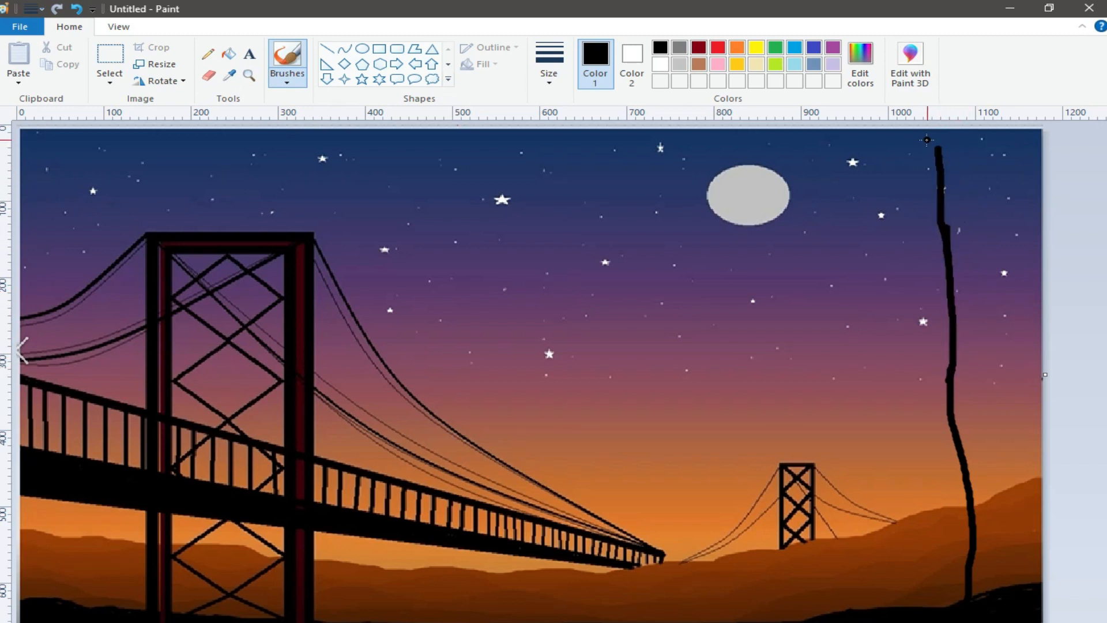
left_click_drag(935, 131, 945, 227)
Thicken the tall trunk's middle and lower part and flare its base into the ground
left_click_drag(952, 330, 955, 443)
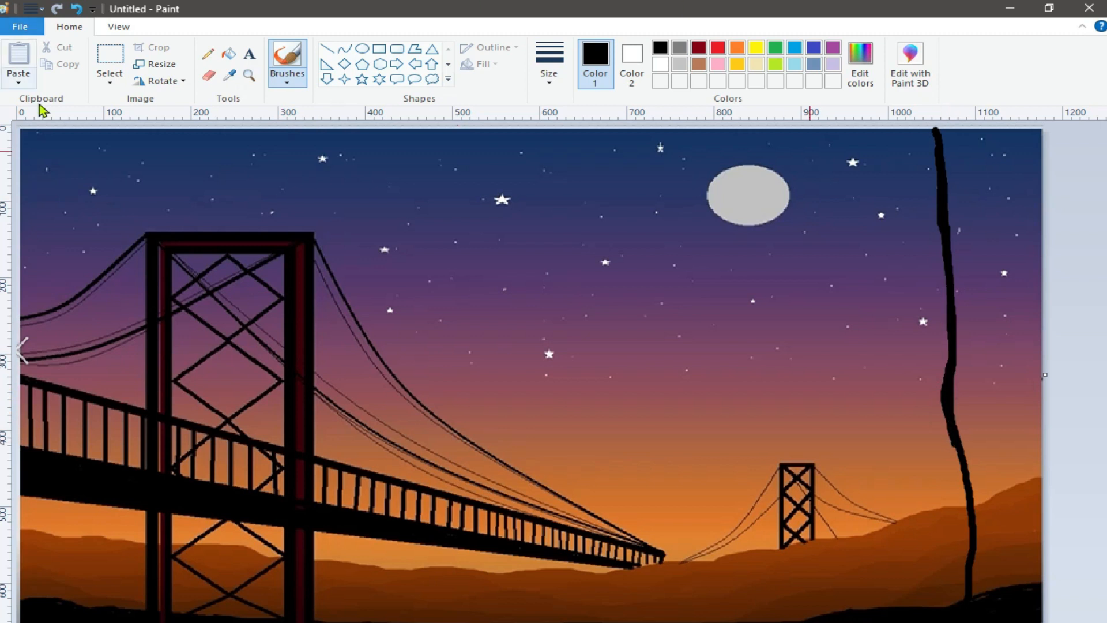
mouse_move(956, 445)
left_mouse_down()
mouse_move(969, 484)
mouse_move(965, 601)
left_mouse_up()
mouse_move(975, 525)
left_mouse_down()
mouse_move(994, 601)
mouse_move(972, 581)
mouse_move(973, 558)
mouse_move(977, 594)
left_mouse_up()
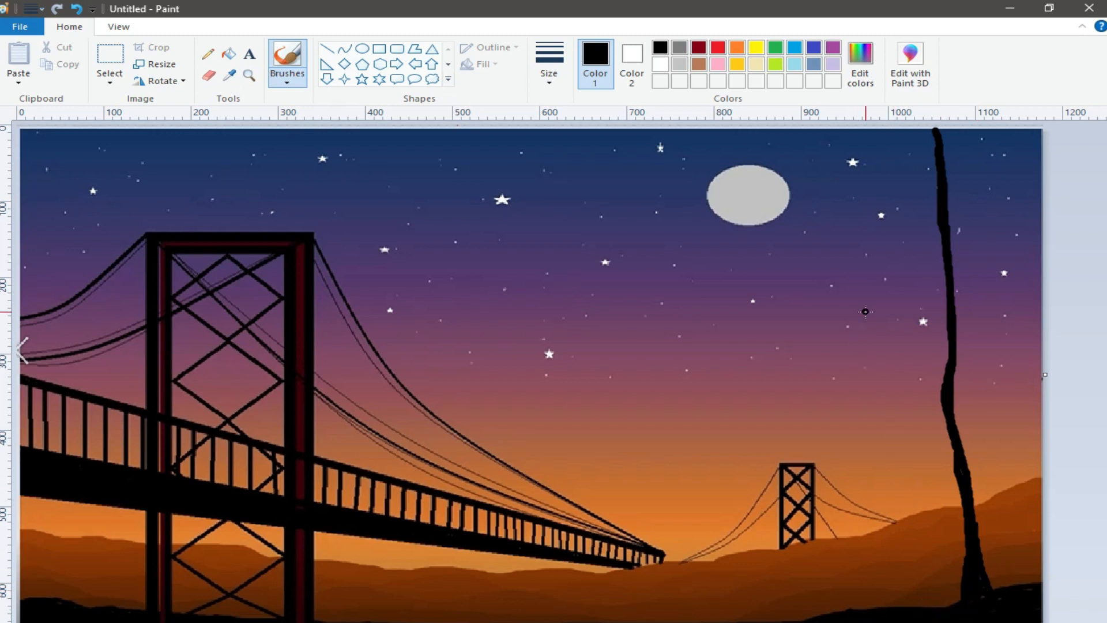
Paint a shorter black trunk left of the tall one, leaning up from the ground, and thicken it along its length
left_click_drag(884, 334, 932, 606)
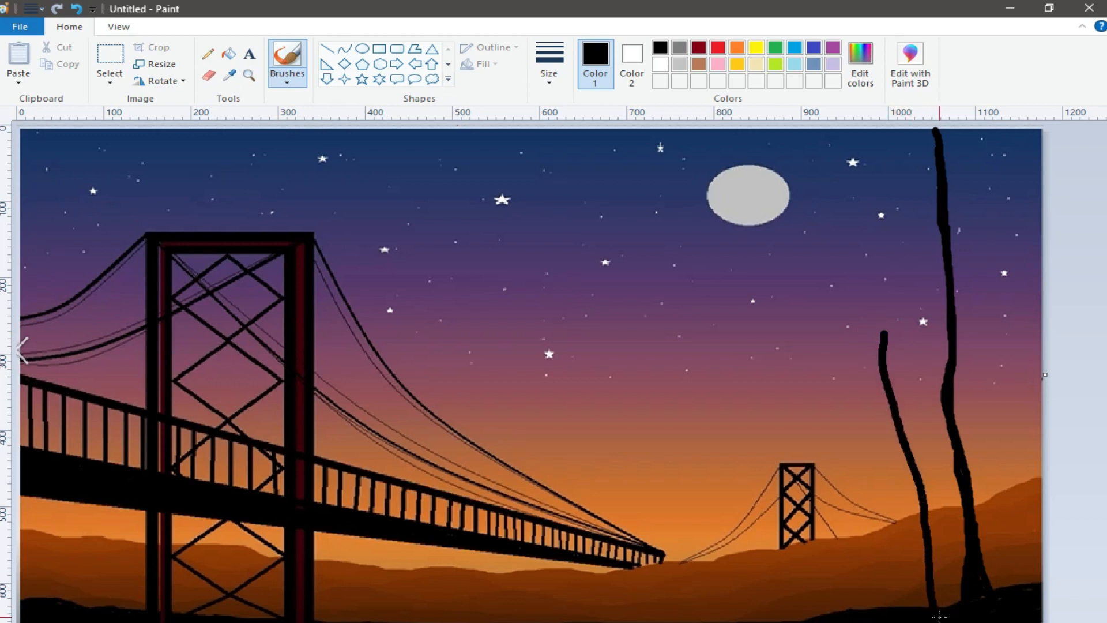
left_click(892, 410)
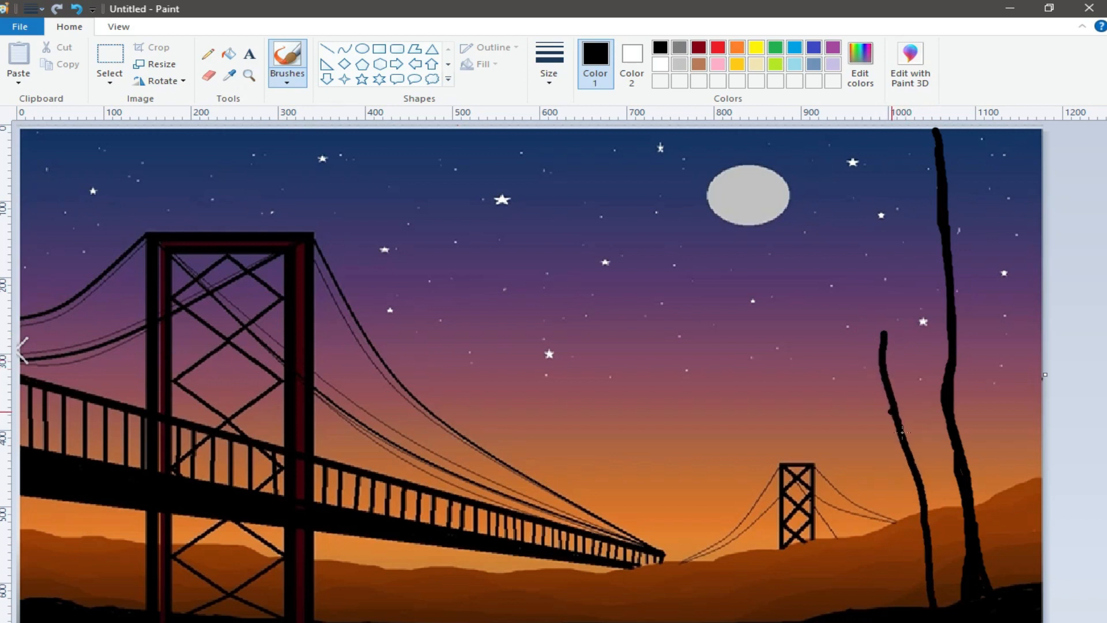
mouse_move(915, 457)
left_mouse_down()
mouse_move(912, 619)
mouse_move(927, 585)
mouse_move(924, 607)
left_mouse_up()
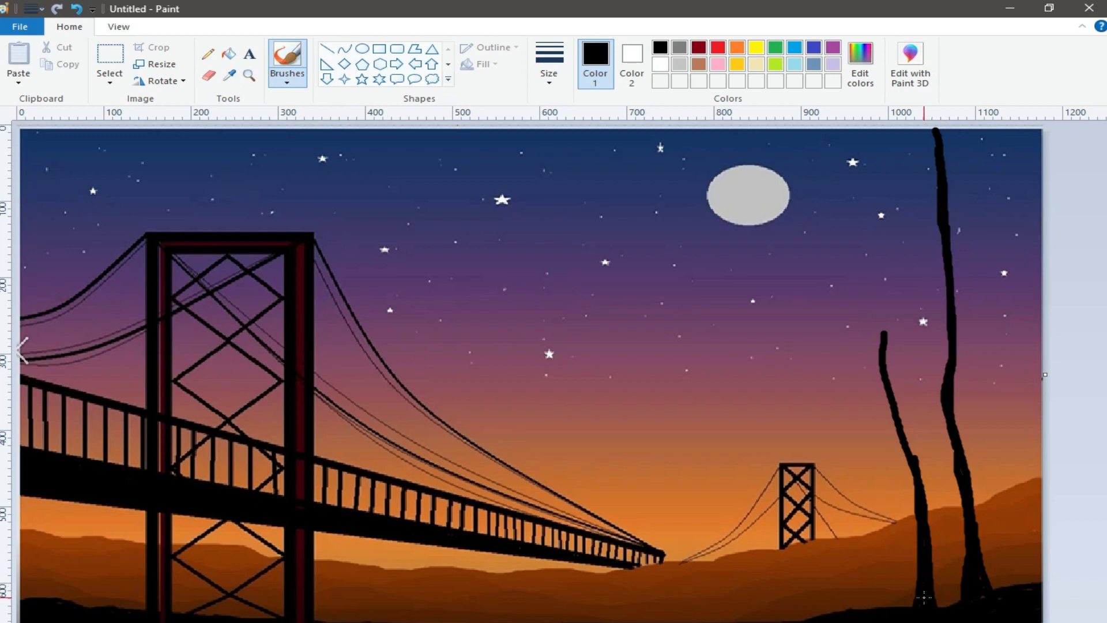
left_click_drag(883, 331, 913, 454)
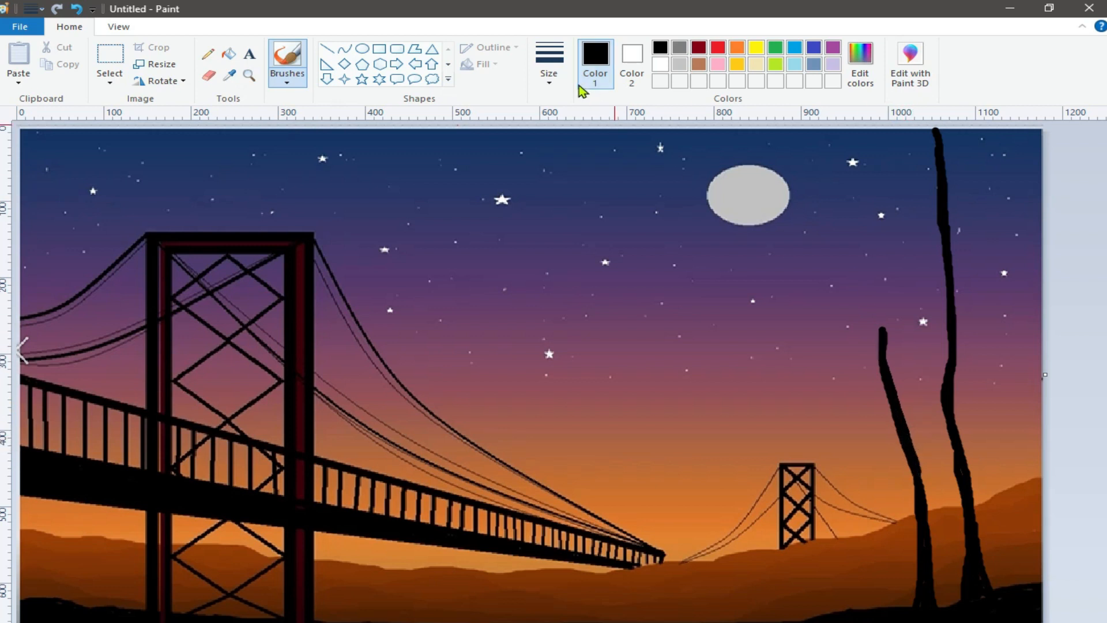
With the second brush size, extend the short trunk upward and add thin branches on both sides of the tall trunk, one with a twig
left_click(548, 78)
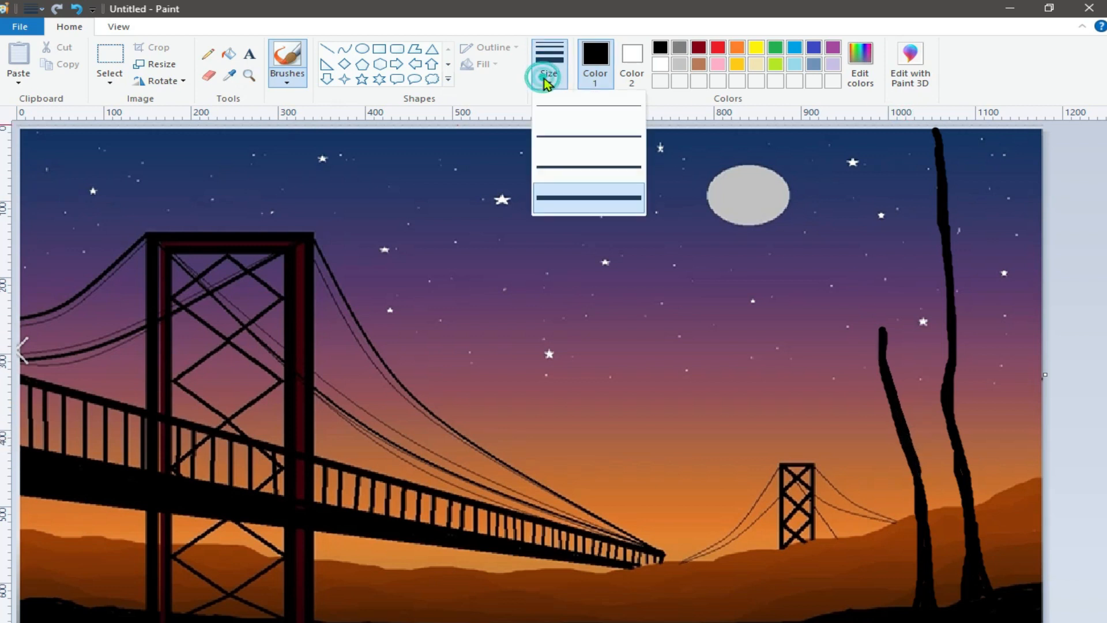
left_click(571, 142)
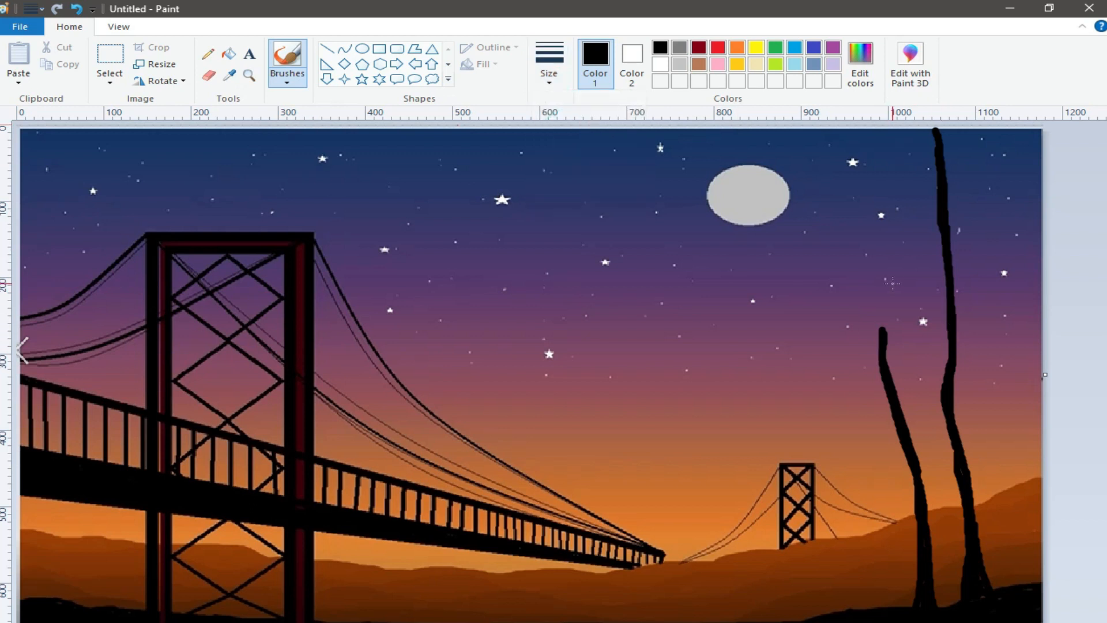
left_click_drag(878, 250, 885, 307)
left_click_drag(900, 202, 950, 346)
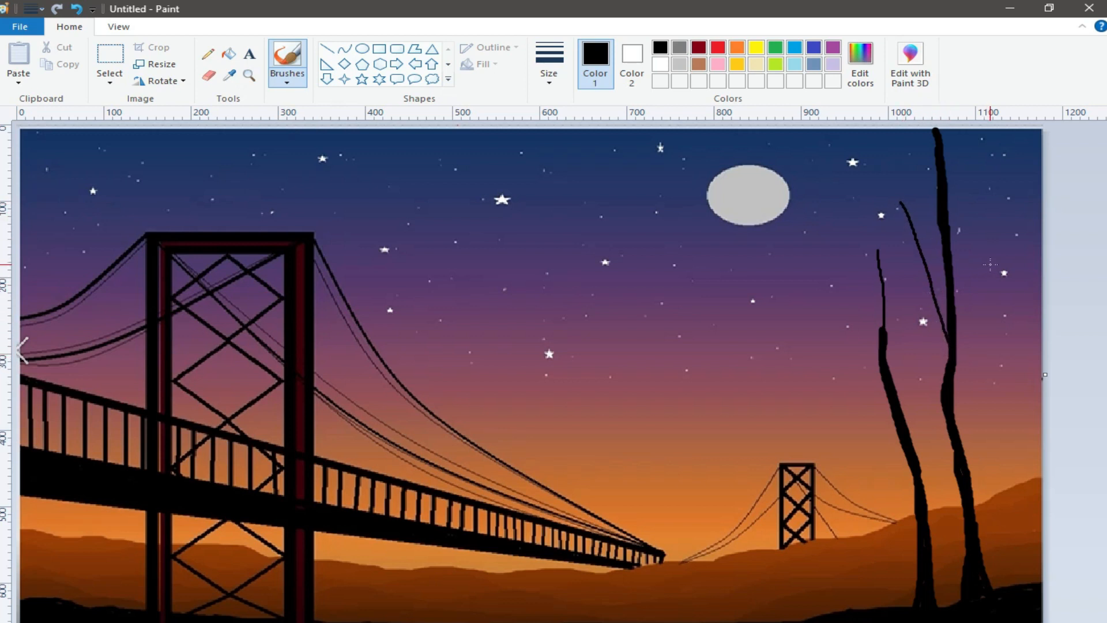
left_click_drag(1015, 245, 960, 450)
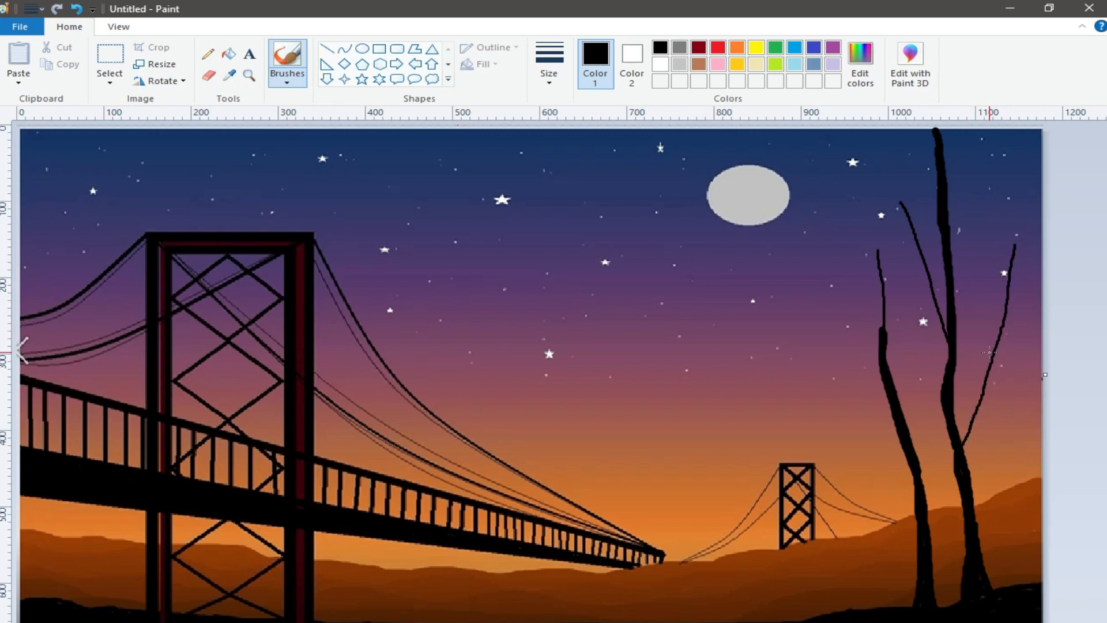
left_click_drag(982, 338, 983, 386)
With the third brush size, add an upper-right branch to the tall trunk and thicken its existing left branch
left_click(554, 78)
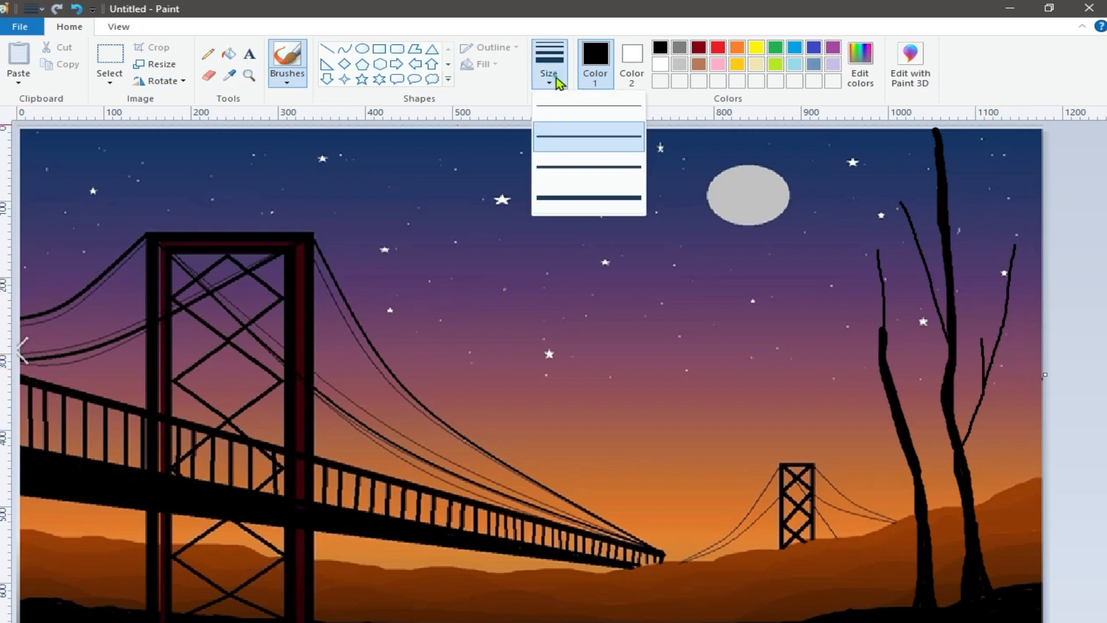
left_click(591, 165)
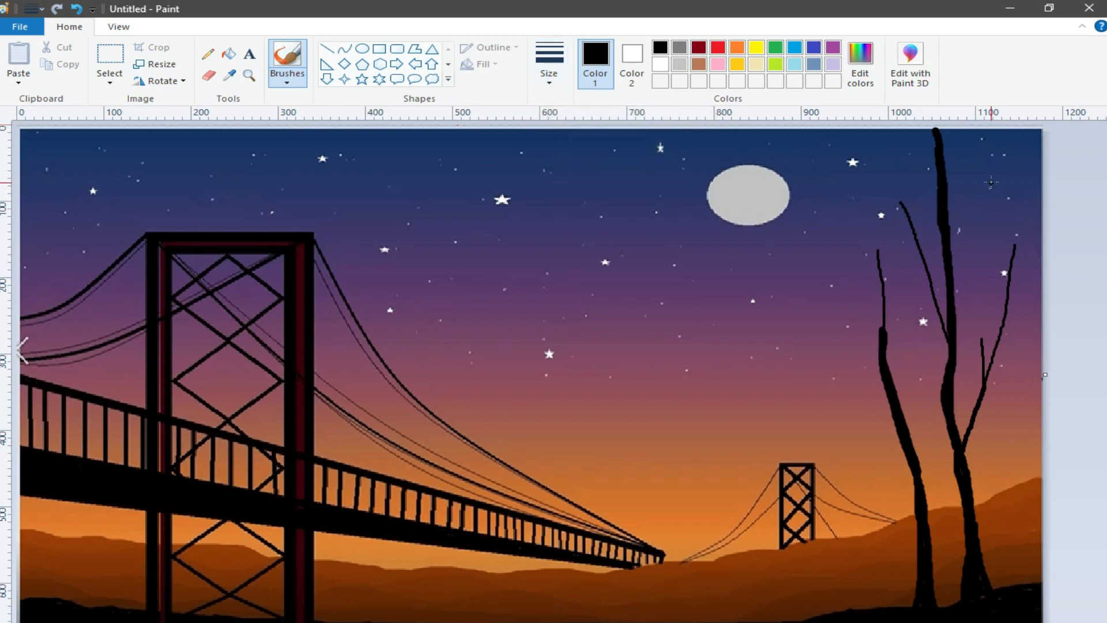
left_click_drag(992, 176, 952, 362)
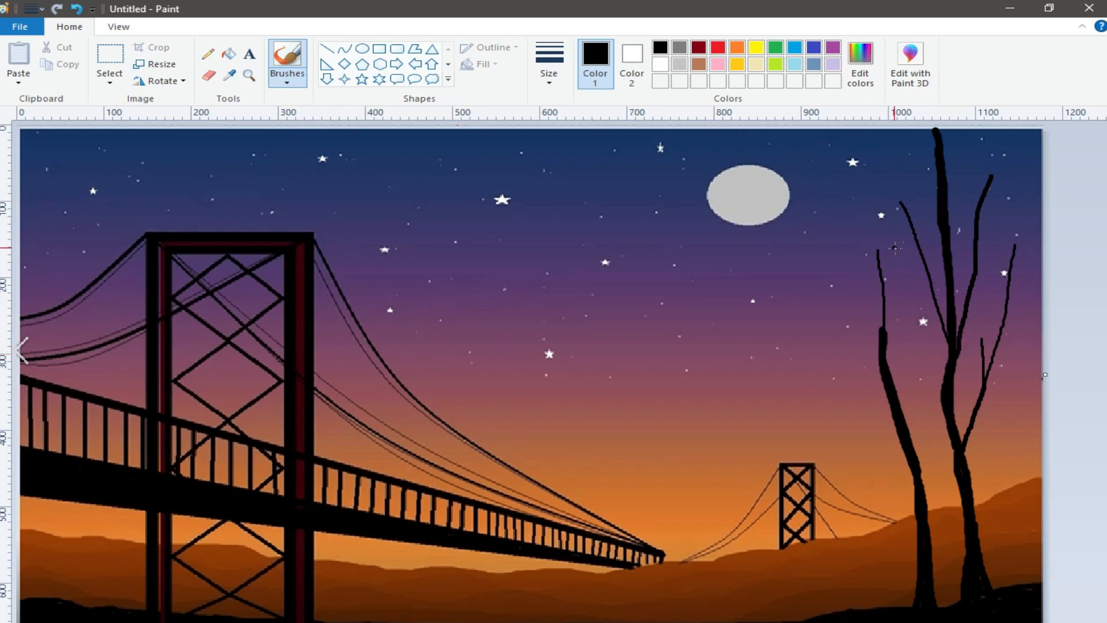
left_click(900, 201)
left_click_drag(900, 201, 946, 331)
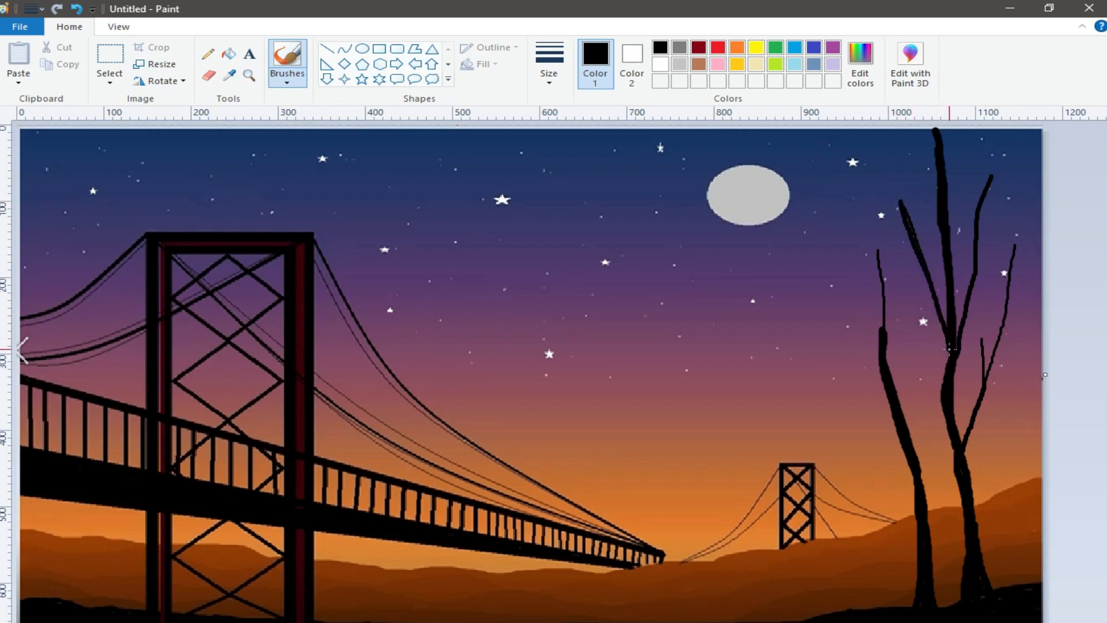
Add forked side branches and top branches on both sides of the tall tree, and thicken its trunk where they join
left_click_drag(1005, 223, 975, 278)
left_click_drag(866, 213, 930, 290)
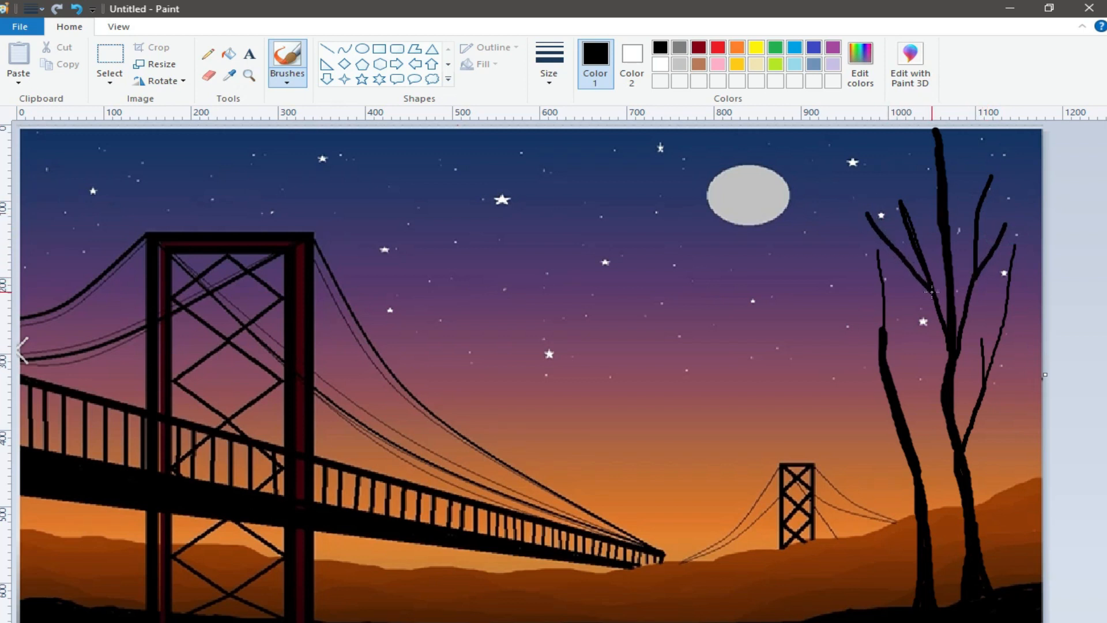
left_click_drag(894, 147, 940, 214)
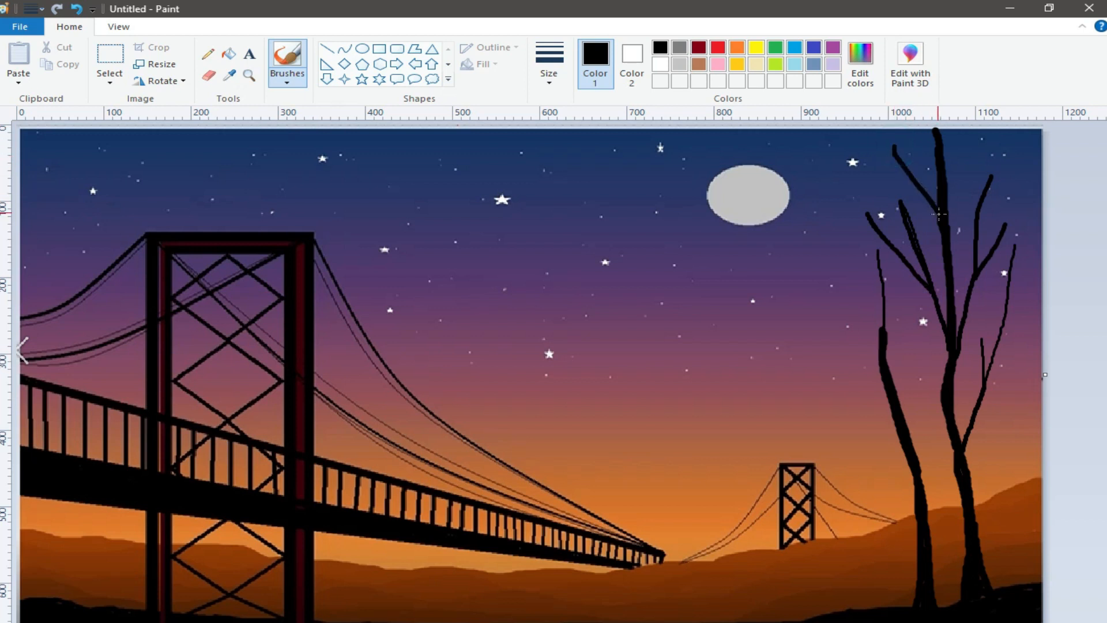
left_click_drag(881, 127, 901, 169)
mouse_move(978, 132)
left_mouse_down()
mouse_move(949, 176)
mouse_move(897, 164)
mouse_move(936, 219)
mouse_move(947, 287)
left_mouse_up()
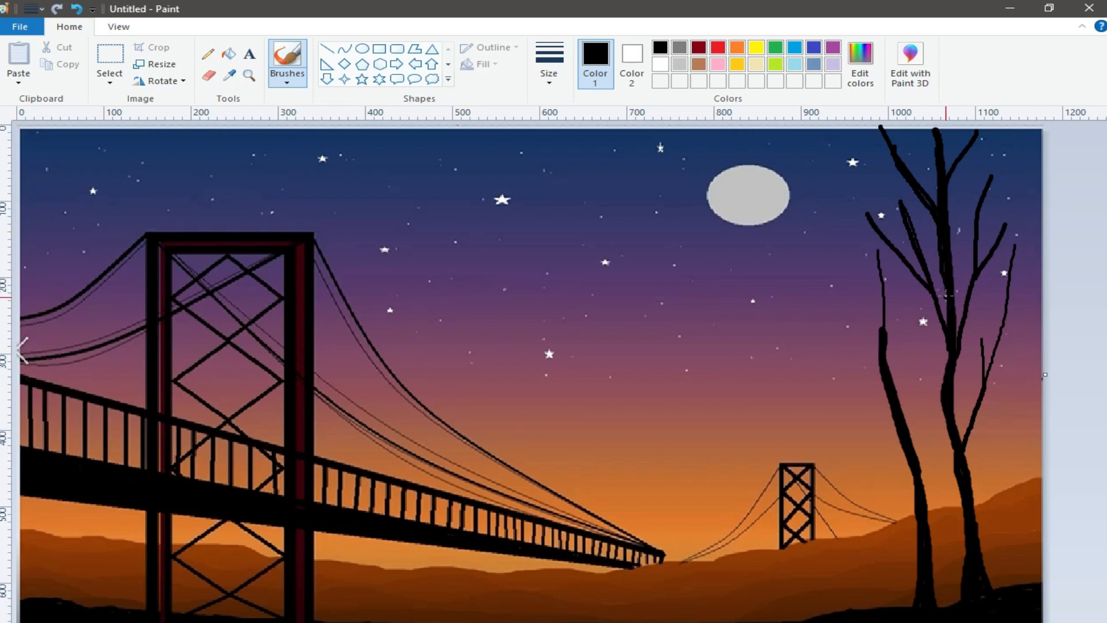
left_click(945, 270)
left_click_drag(943, 314, 943, 343)
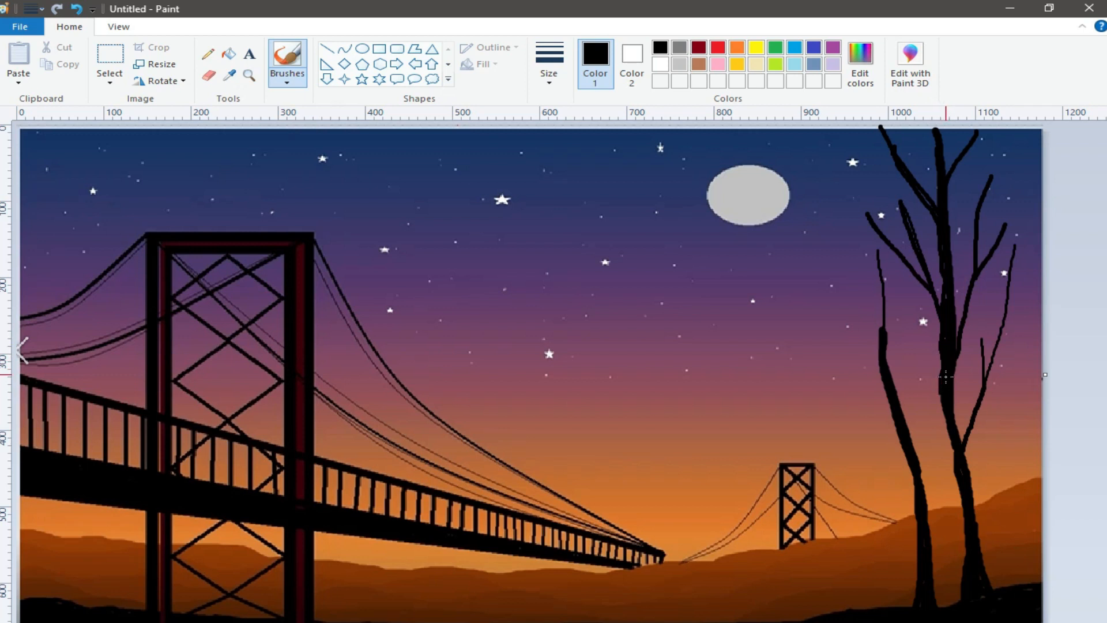
Paint a long black branch leaning up and left from the short trunk, thickening the trunk below the fork
left_click(942, 415)
left_click_drag(882, 283, 883, 303)
left_click_drag(835, 321, 882, 378)
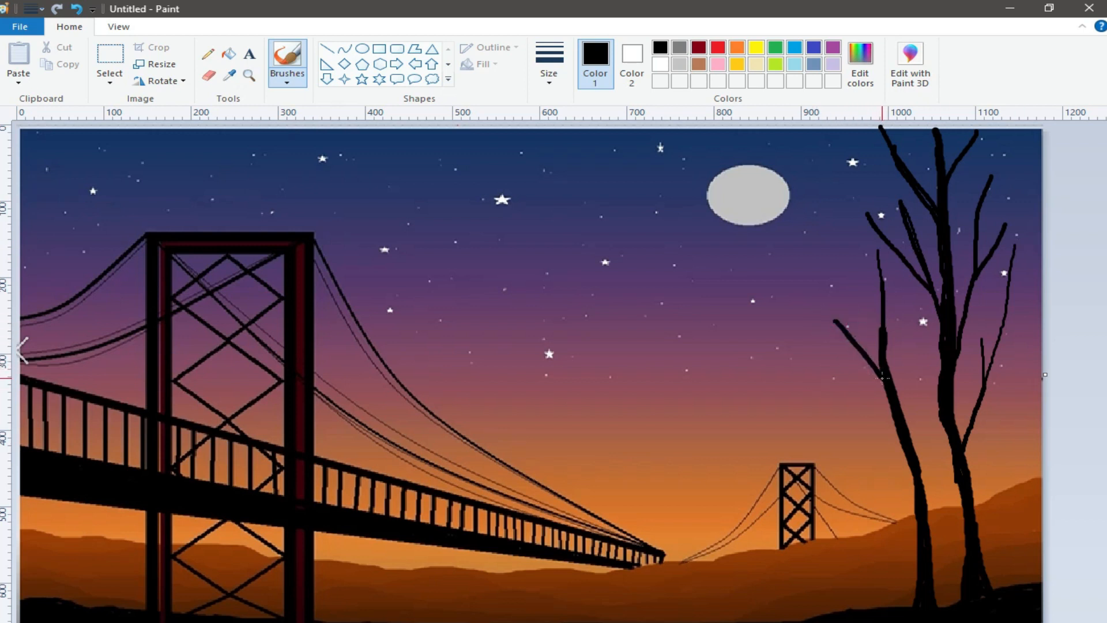
left_click_drag(908, 467, 913, 491)
left_click_drag(797, 284, 819, 307)
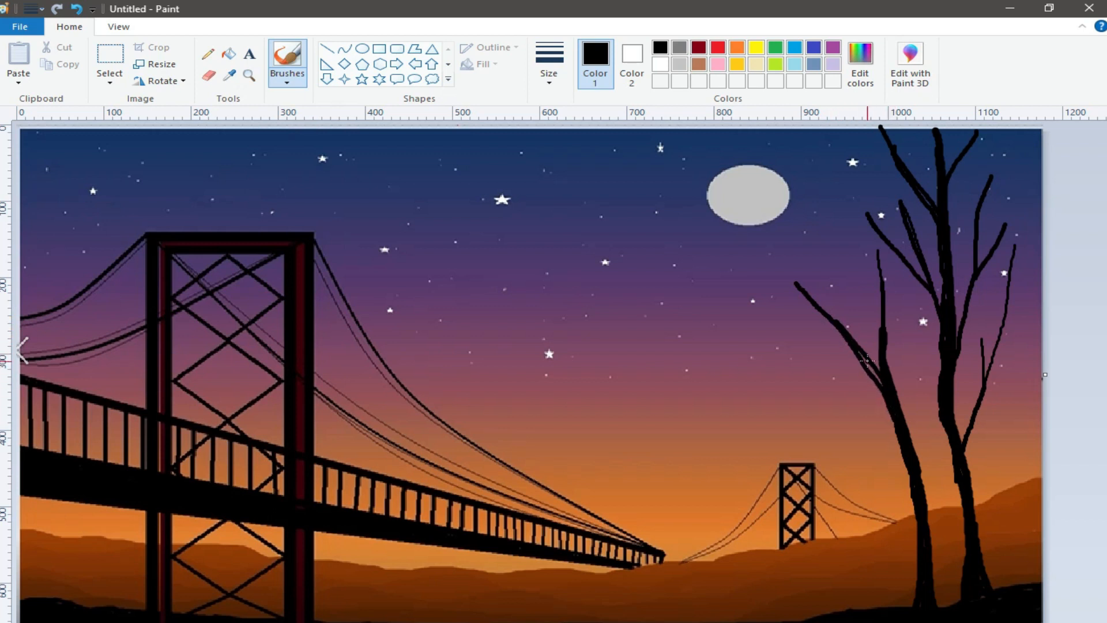
Thicken and fork the short tree's left branch with a lower twig, and add a small right twig to its upright branch
mouse_move(865, 353)
left_mouse_down()
mouse_move(884, 381)
mouse_move(873, 371)
left_mouse_up()
mouse_move(805, 294)
left_mouse_down()
mouse_move(777, 267)
mouse_move(801, 313)
mouse_move(832, 326)
left_mouse_up()
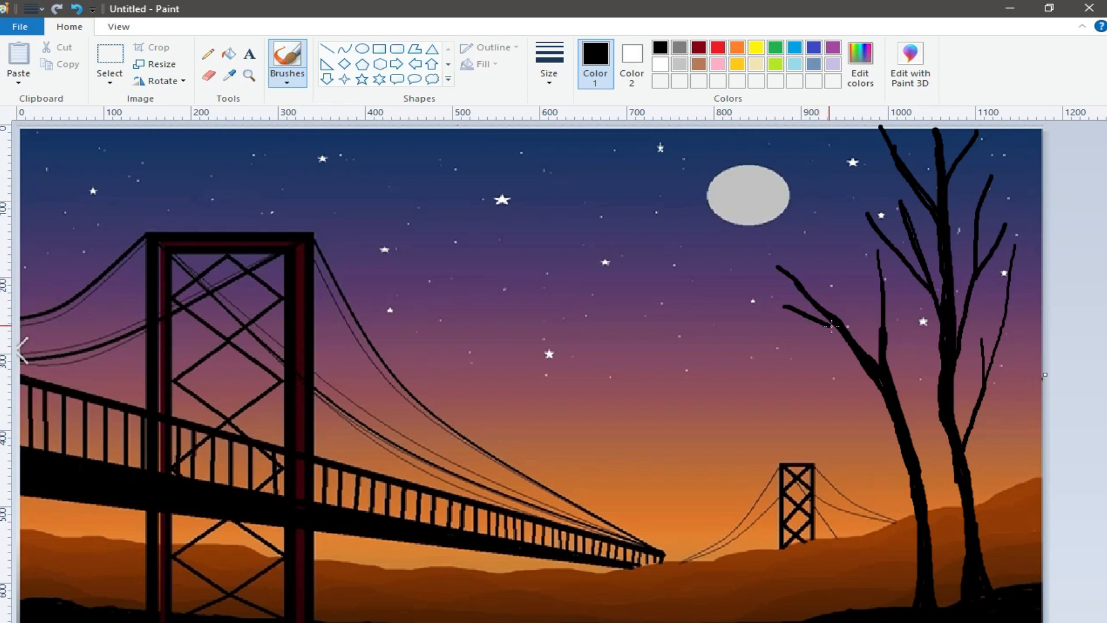
left_click_drag(879, 252, 885, 293)
left_click_drag(898, 296, 883, 342)
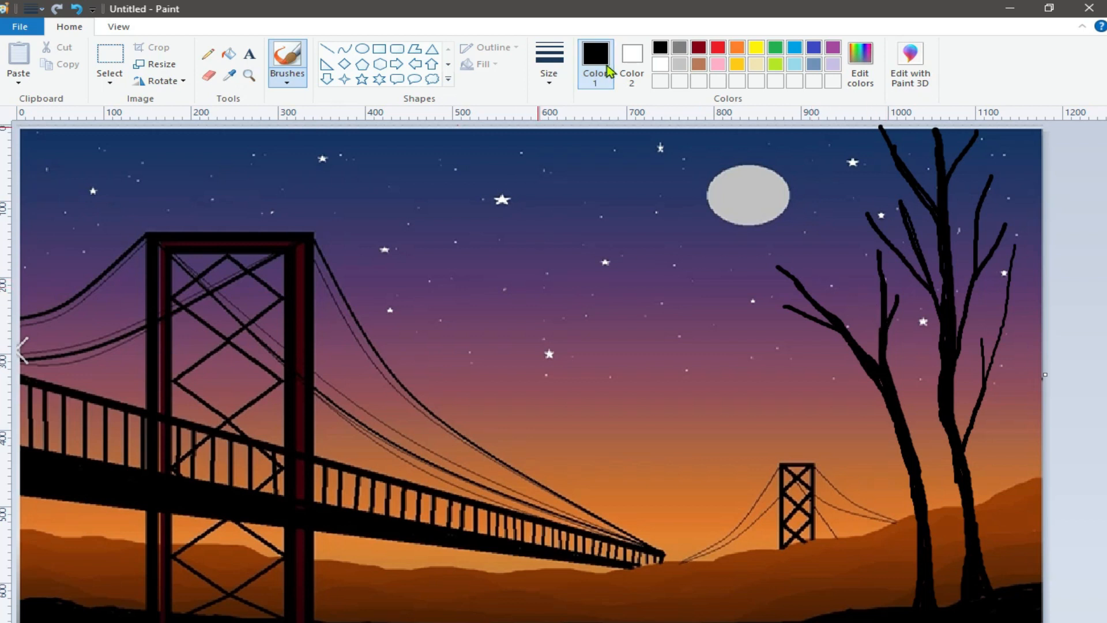
With the Crayon brush, scribble black foliage clumps on the two tips of the short tree's left branch
left_click(296, 86)
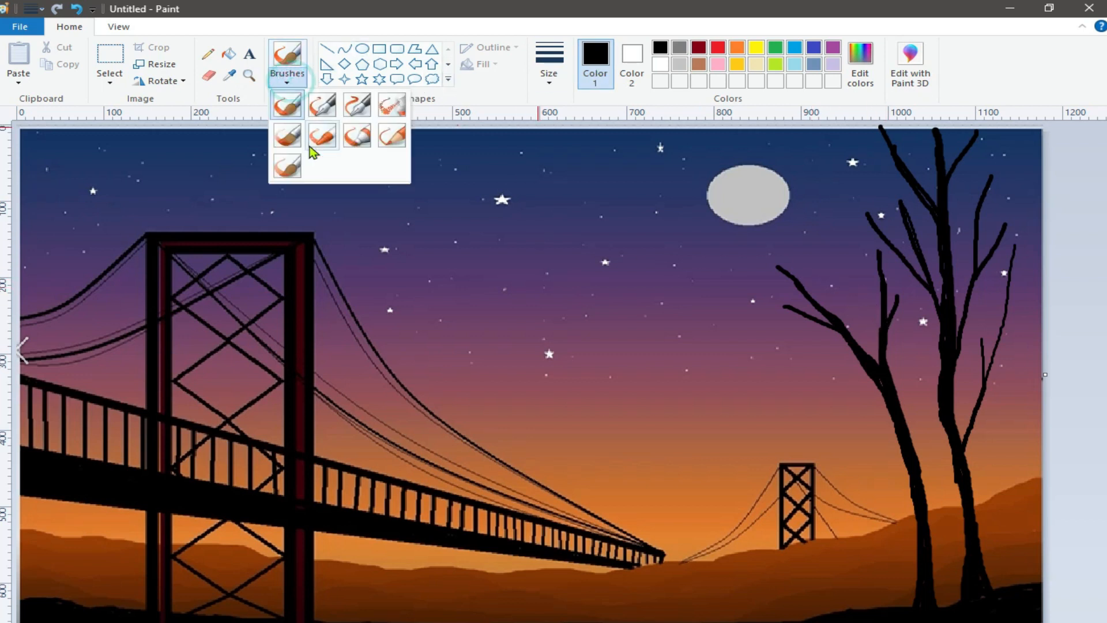
left_click(318, 139)
left_click(771, 310)
mouse_move(770, 309)
left_mouse_down()
mouse_move(750, 306)
mouse_move(775, 309)
left_mouse_up()
left_click(766, 272)
mouse_move(766, 271)
left_mouse_down()
mouse_move(738, 273)
mouse_move(750, 263)
mouse_move(782, 272)
mouse_move(786, 256)
mouse_move(749, 263)
mouse_move(752, 249)
mouse_move(786, 257)
left_mouse_up()
Scribble black foliage on the short tree's right twig and upright branch, and across the tall tree's middle-left branch tips
mouse_move(914, 307)
left_mouse_down()
mouse_move(901, 303)
mouse_move(920, 295)
left_mouse_up()
mouse_move(874, 259)
left_mouse_down()
mouse_move(851, 255)
mouse_move(884, 241)
mouse_move(870, 249)
mouse_move(890, 267)
left_mouse_up()
mouse_move(875, 219)
left_mouse_down()
mouse_move(831, 213)
mouse_move(880, 216)
mouse_move(873, 228)
mouse_move(848, 230)
mouse_move(853, 222)
left_mouse_up()
mouse_move(902, 189)
left_mouse_down()
mouse_move(913, 212)
mouse_move(873, 195)
mouse_move(897, 211)
mouse_move(924, 202)
mouse_move(833, 231)
mouse_move(873, 256)
mouse_move(913, 242)
mouse_move(834, 226)
left_mouse_up()
Scribble black foliage on the tall tree's two middle-right branch tips and around the middle of its trunk
mouse_move(1017, 193)
left_mouse_down()
mouse_move(970, 185)
mouse_move(983, 173)
mouse_move(1019, 181)
mouse_move(952, 194)
mouse_move(977, 200)
mouse_move(1019, 183)
left_mouse_up()
left_click(1019, 185)
mouse_move(1009, 234)
left_mouse_down()
mouse_move(1028, 237)
mouse_move(975, 233)
mouse_move(1030, 221)
mouse_move(1005, 232)
left_mouse_up()
mouse_move(979, 333)
left_mouse_down()
mouse_move(1004, 326)
mouse_move(987, 328)
mouse_move(990, 318)
mouse_move(1011, 319)
mouse_move(984, 313)
mouse_move(941, 339)
mouse_move(968, 341)
mouse_move(1024, 314)
mouse_move(908, 337)
mouse_move(1024, 308)
mouse_move(954, 303)
mouse_move(940, 322)
mouse_move(992, 302)
left_mouse_up()
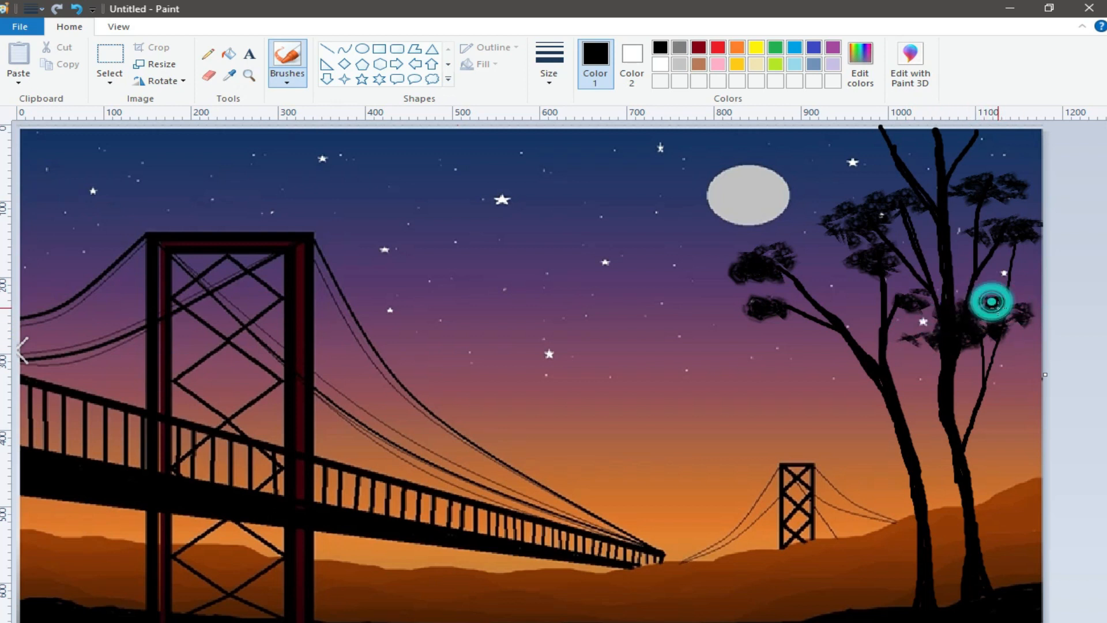
Widen and fill in the two foliage clumps at the far left of the short tree
mouse_move(794, 291)
left_mouse_down()
mouse_move(818, 293)
mouse_move(737, 316)
mouse_move(798, 304)
mouse_move(826, 284)
mouse_move(771, 300)
mouse_move(761, 292)
mouse_move(785, 287)
mouse_move(719, 271)
mouse_move(729, 265)
mouse_move(740, 274)
mouse_move(709, 275)
mouse_move(732, 272)
left_mouse_up()
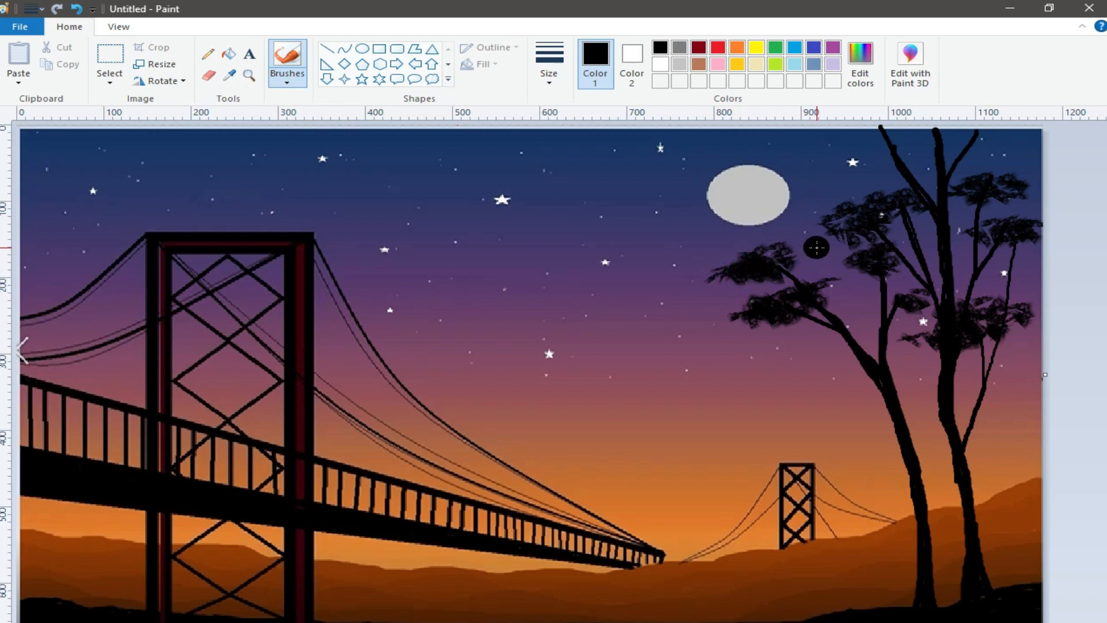
mouse_move(811, 250)
left_mouse_down()
mouse_move(773, 266)
mouse_move(796, 242)
mouse_move(785, 261)
mouse_move(776, 248)
mouse_move(795, 249)
mouse_move(732, 263)
left_mouse_up()
left_click(791, 250)
left_click(721, 262)
left_click(747, 244)
left_click(789, 243)
left_click(811, 240)
left_click(784, 265)
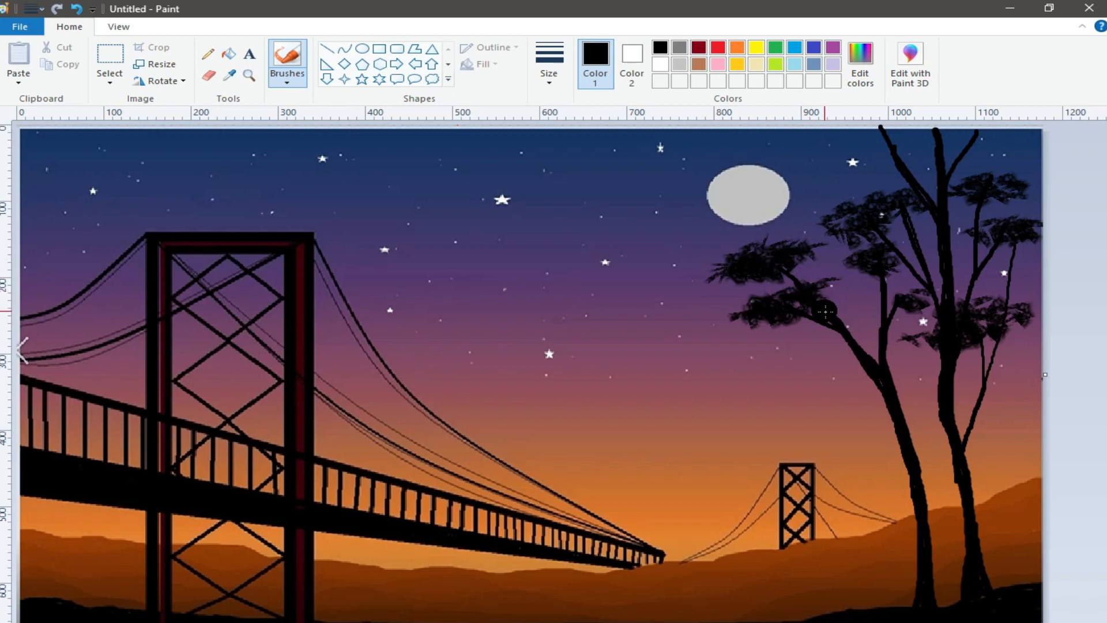
Widen the foliage clump on top of the short tree's upright branch toward both sides
left_click(854, 277)
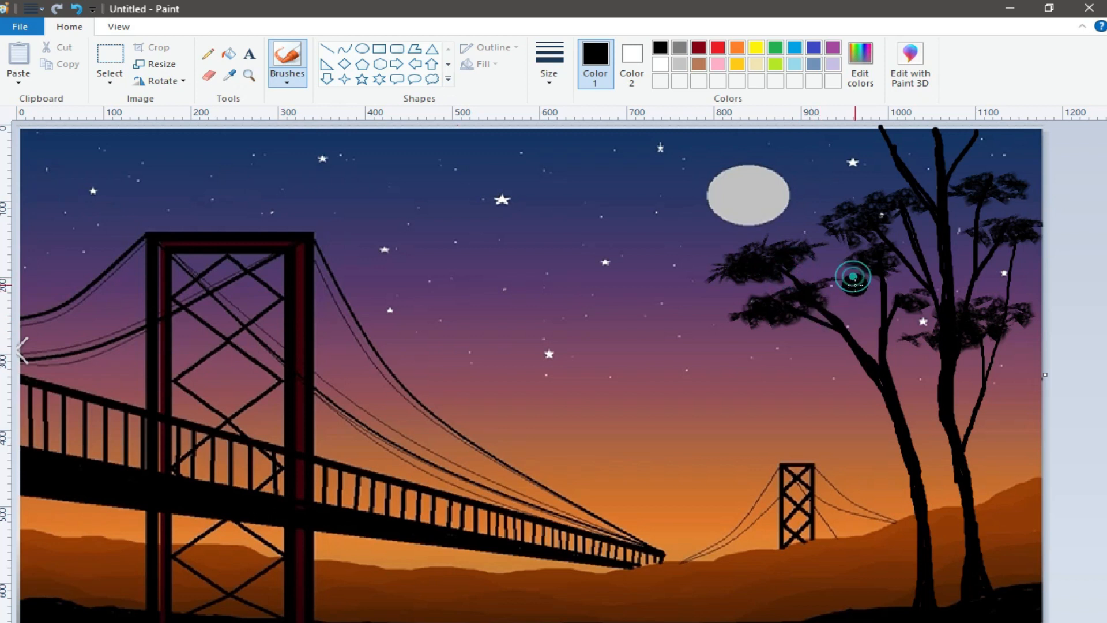
left_click(864, 265)
left_click(851, 286)
left_click(892, 253)
left_click(915, 250)
left_click_drag(925, 248, 844, 270)
left_click(843, 271)
Fill in black foliage below the upright branch's clump, from the short tree across to the tall trunk
left_click(903, 295)
left_click(883, 297)
left_click(871, 300)
left_click(863, 301)
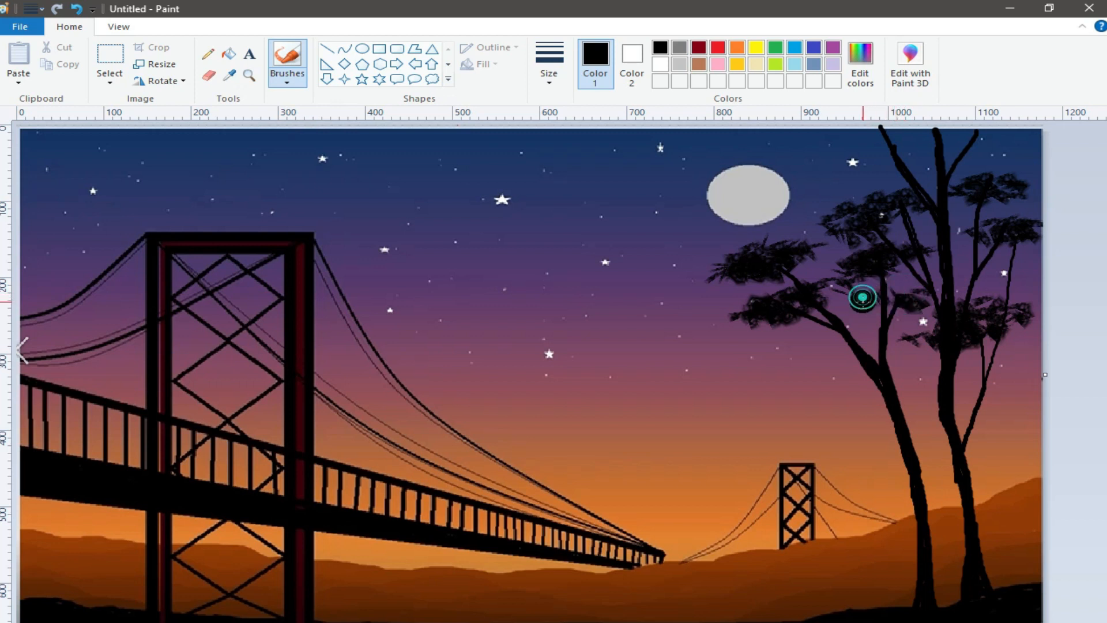
left_click(885, 296)
left_click(905, 300)
left_click(940, 297)
left_click(962, 299)
left_click(963, 300)
left_click(944, 296)
left_click(929, 290)
left_click(917, 289)
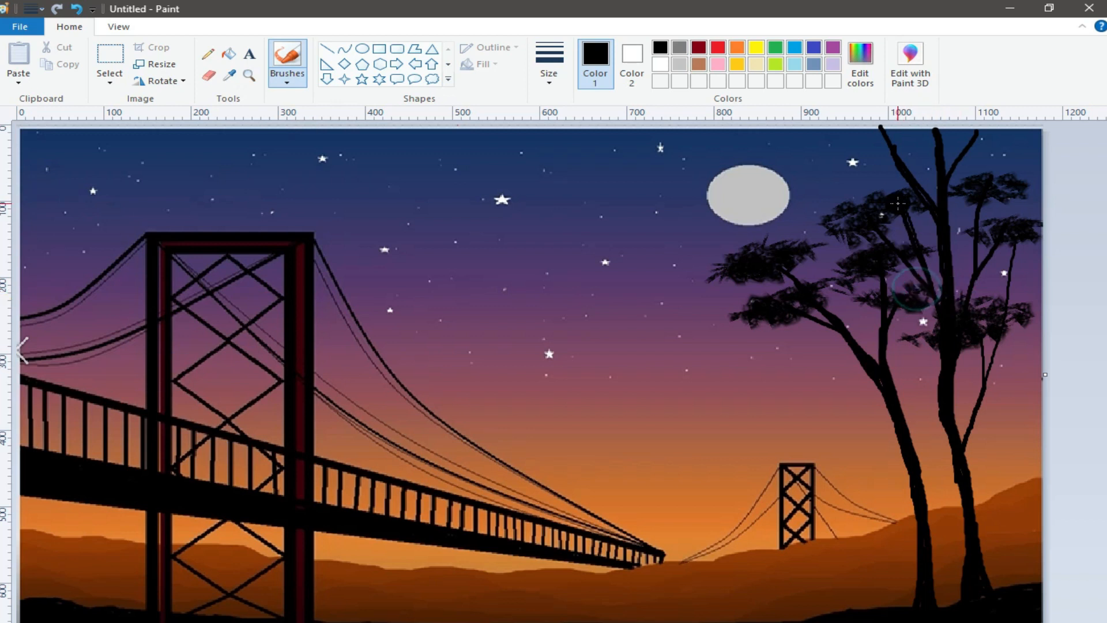
Paint a wide black foliage clump around the tall tree's top-left branch, extending left above the moon's right side
left_click(880, 157)
left_click(864, 166)
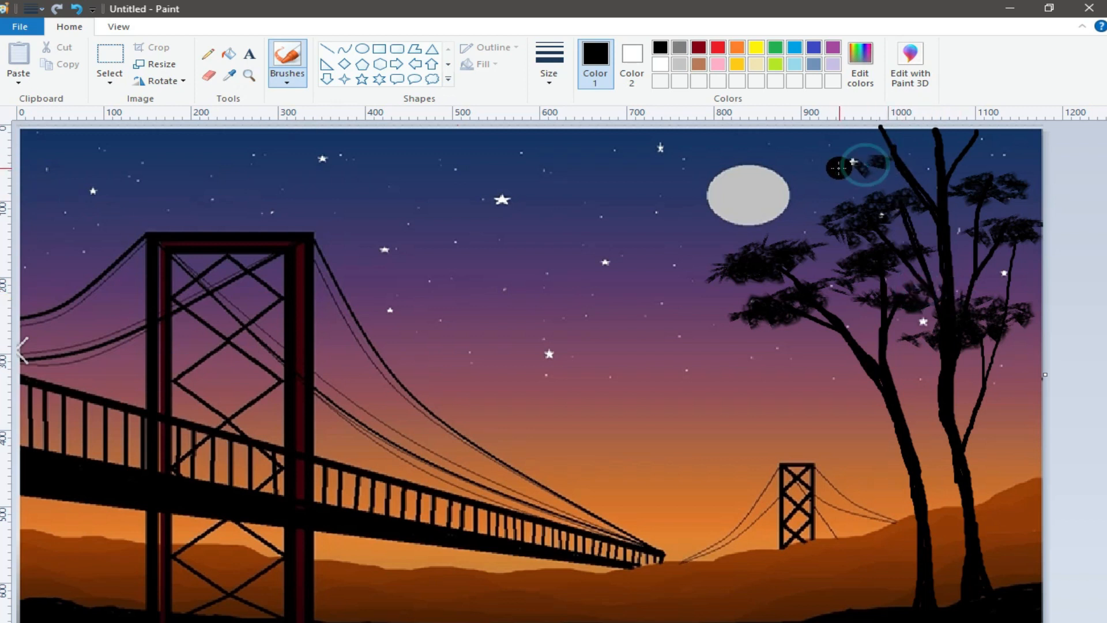
left_click(826, 166)
left_click(819, 158)
left_click(807, 148)
left_click(836, 153)
left_click(846, 148)
mouse_move(875, 144)
left_mouse_down()
mouse_move(896, 149)
mouse_move(840, 161)
left_mouse_up()
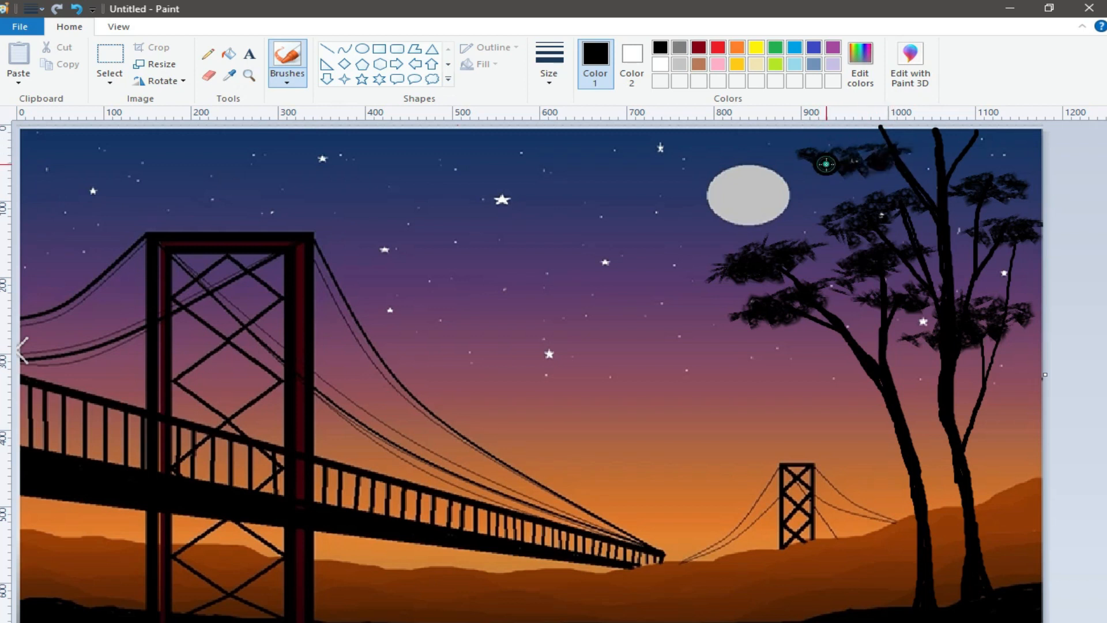
Add foliage to the tall tree's top-right branch, and extend its middle-left foliage across the moon's lower-right edge
mouse_move(986, 151)
left_mouse_down()
mouse_move(1022, 143)
mouse_move(972, 150)
mouse_move(952, 131)
mouse_move(1038, 141)
left_mouse_up()
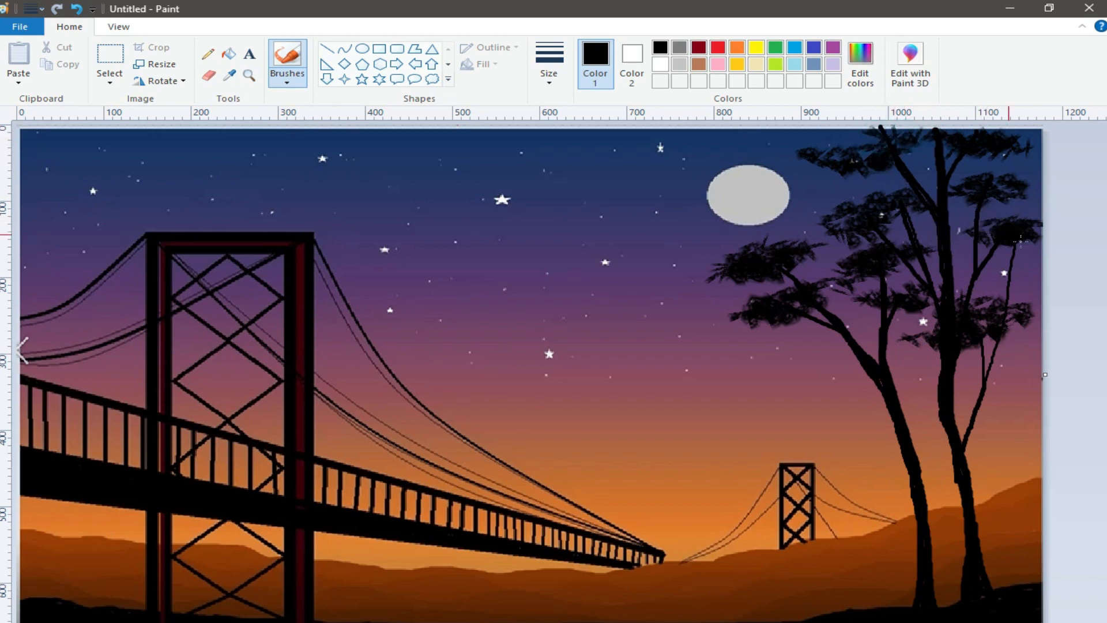
mouse_move(795, 223)
left_mouse_down()
mouse_move(816, 218)
mouse_move(786, 213)
mouse_move(778, 225)
mouse_move(828, 185)
mouse_move(743, 233)
mouse_move(842, 198)
mouse_move(769, 223)
left_mouse_up()
left_click_drag(769, 223, 769, 222)
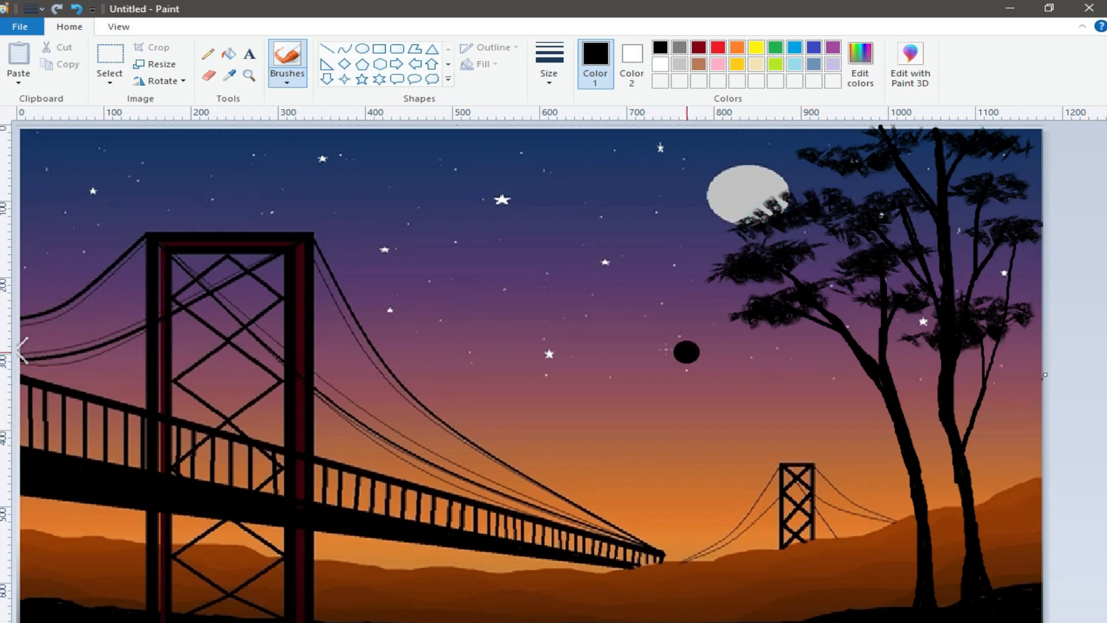